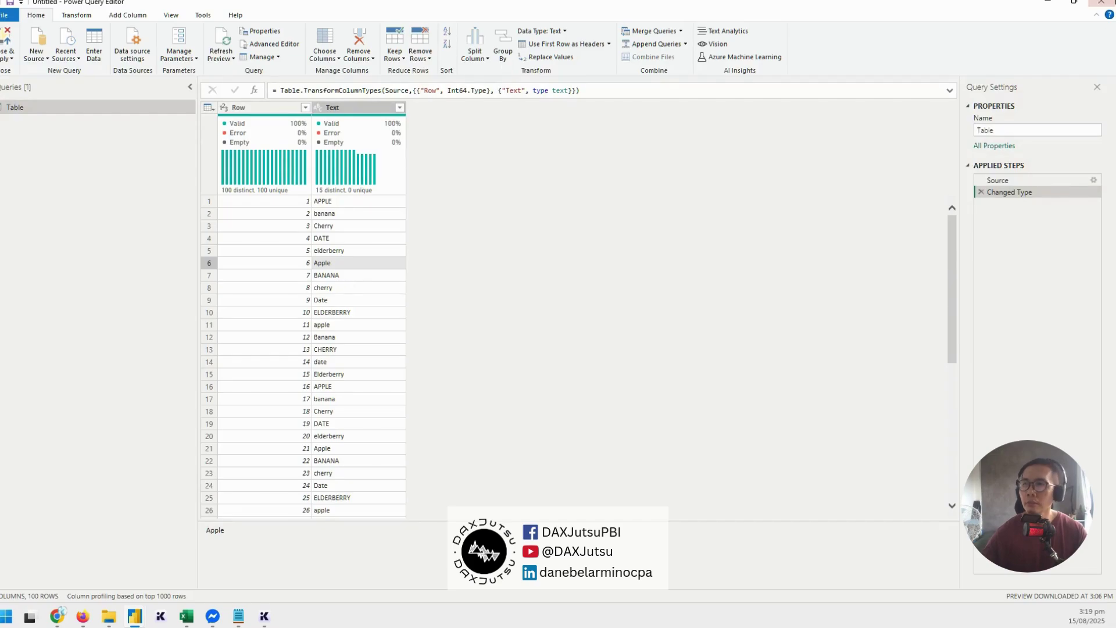
# Switch to the main Power BI Desktop window and open the table view of Table.
pyautogui.click(1048, 3)
pyautogui.click(2, 118)
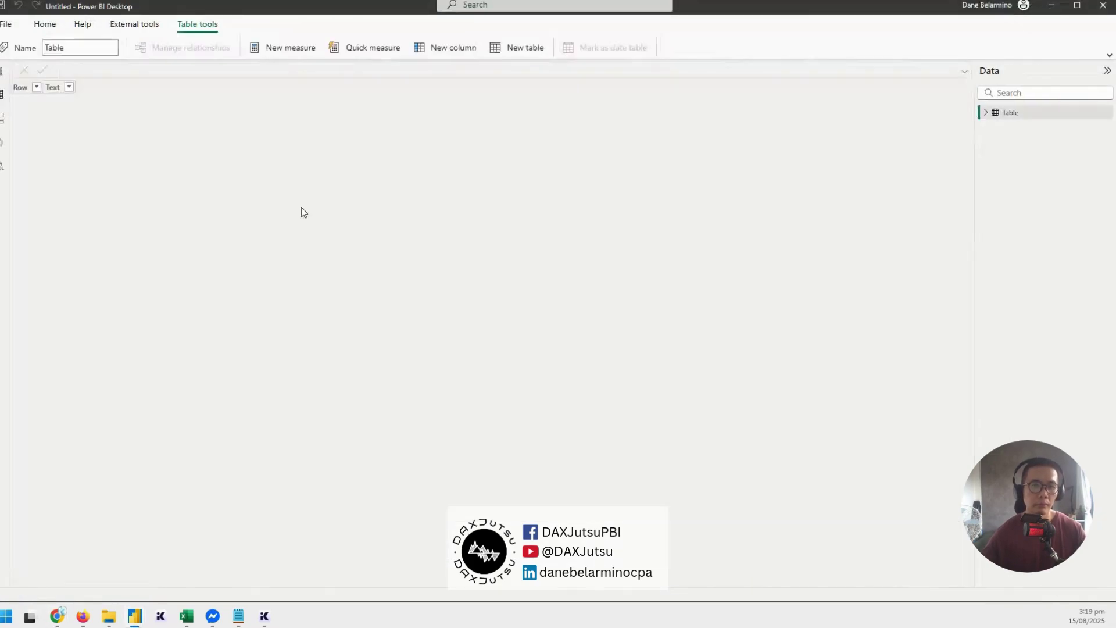
pyautogui.click(20, 87)
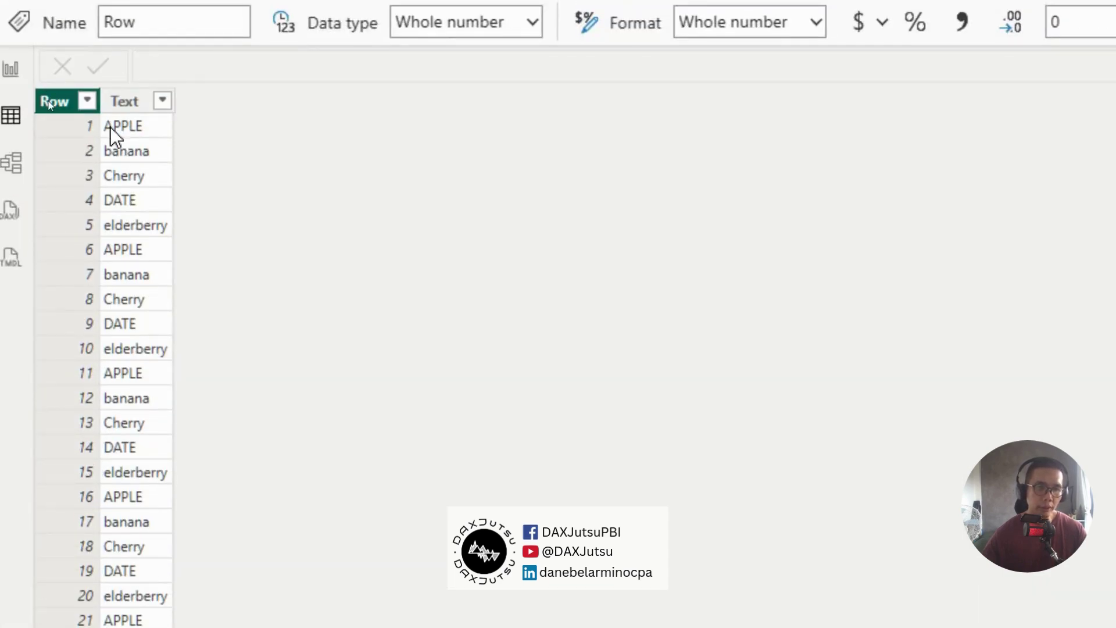
# Filter the Text column to APPLE only and sort the table by Row in ascending order.
pyautogui.click(163, 101)
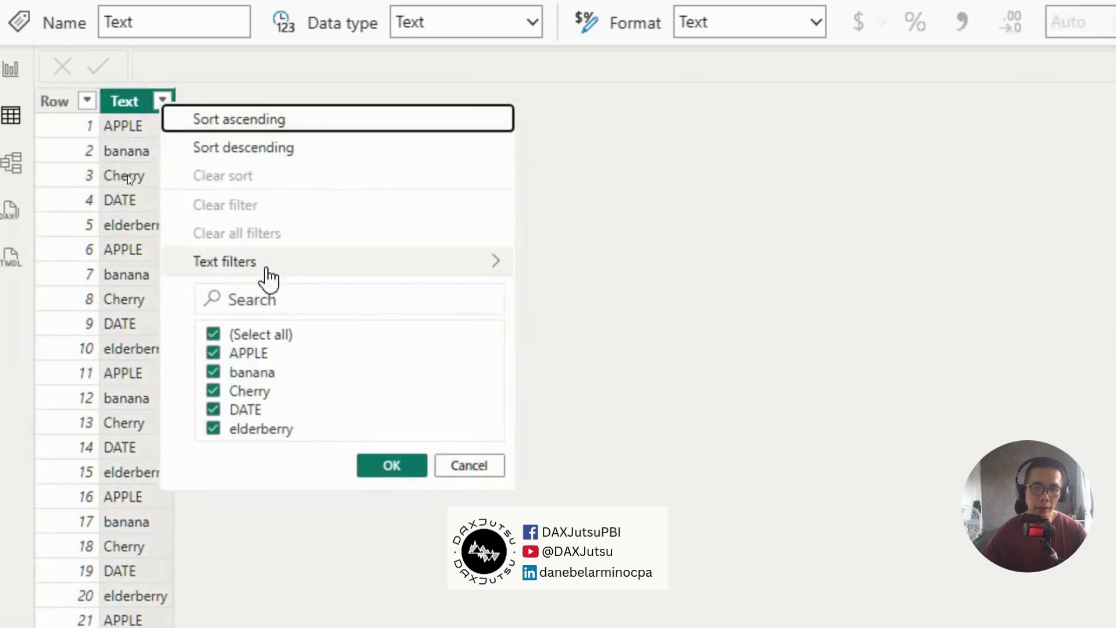
pyautogui.click(262, 335)
pyautogui.click(250, 353)
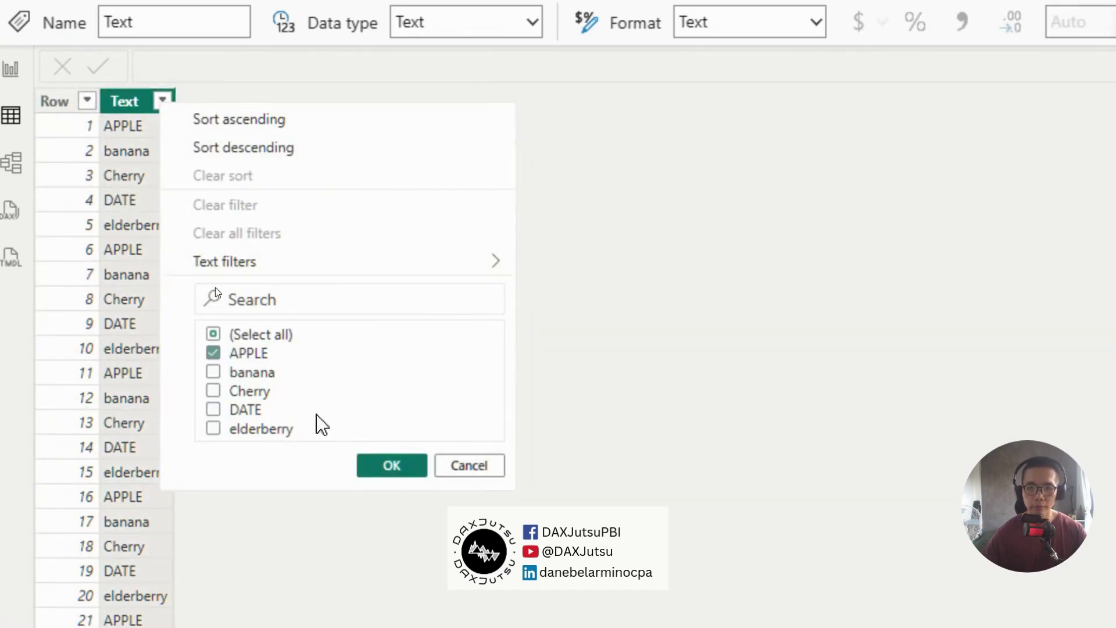
pyautogui.click(392, 466)
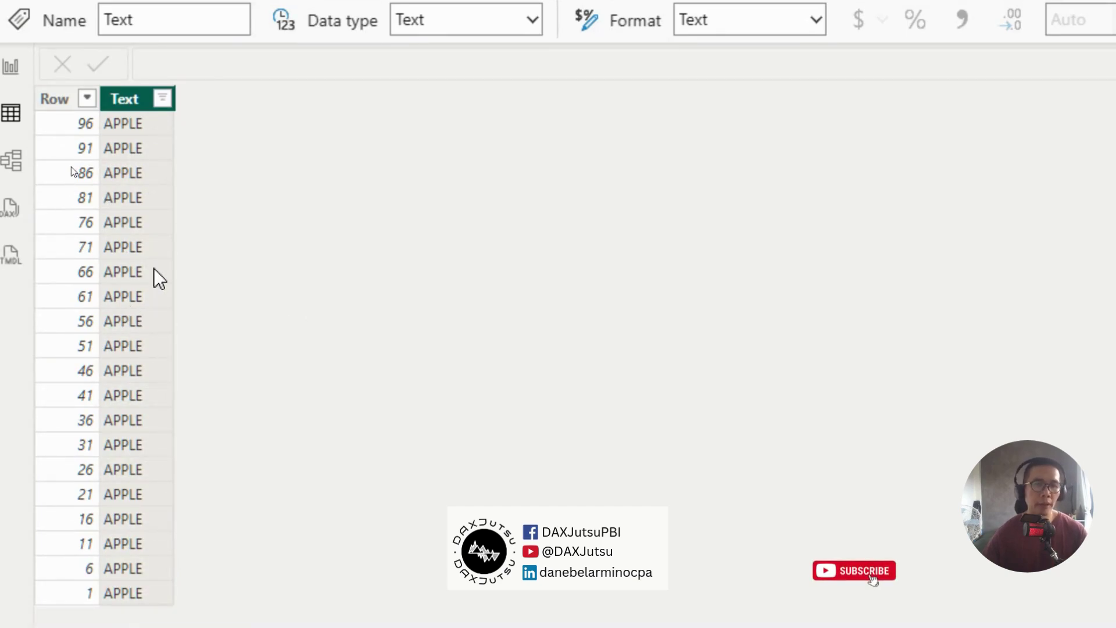
pyautogui.rightClick(66, 116)
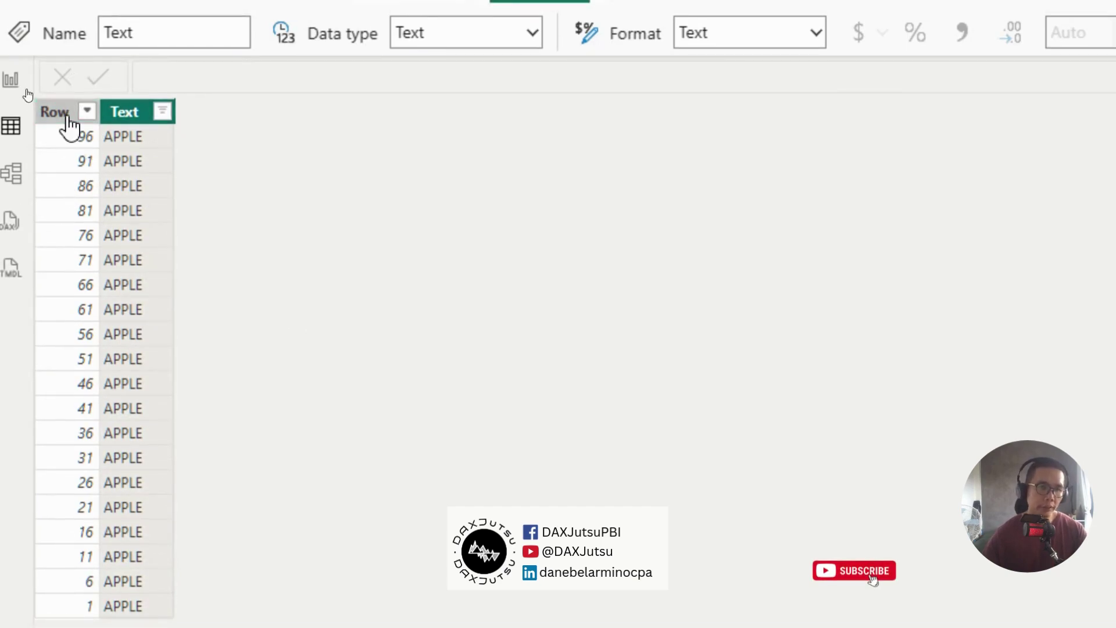
pyautogui.click(200, 140)
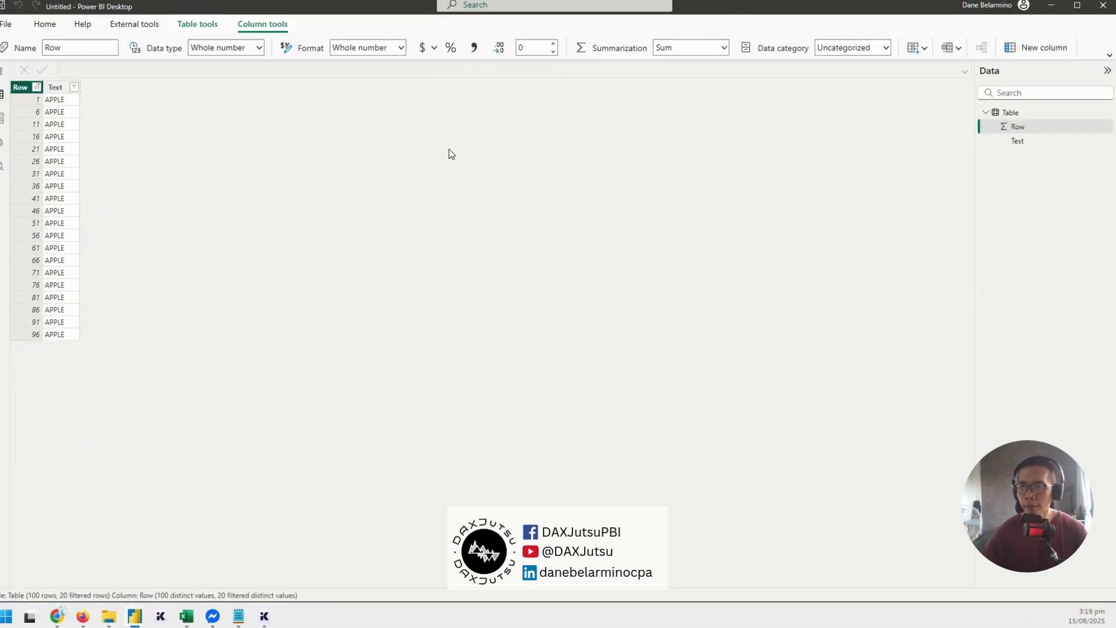
# Open the Power Query Editor for Table and reposition its window.
pyautogui.rightClick(1034, 116)
pyautogui.click(964, 179)
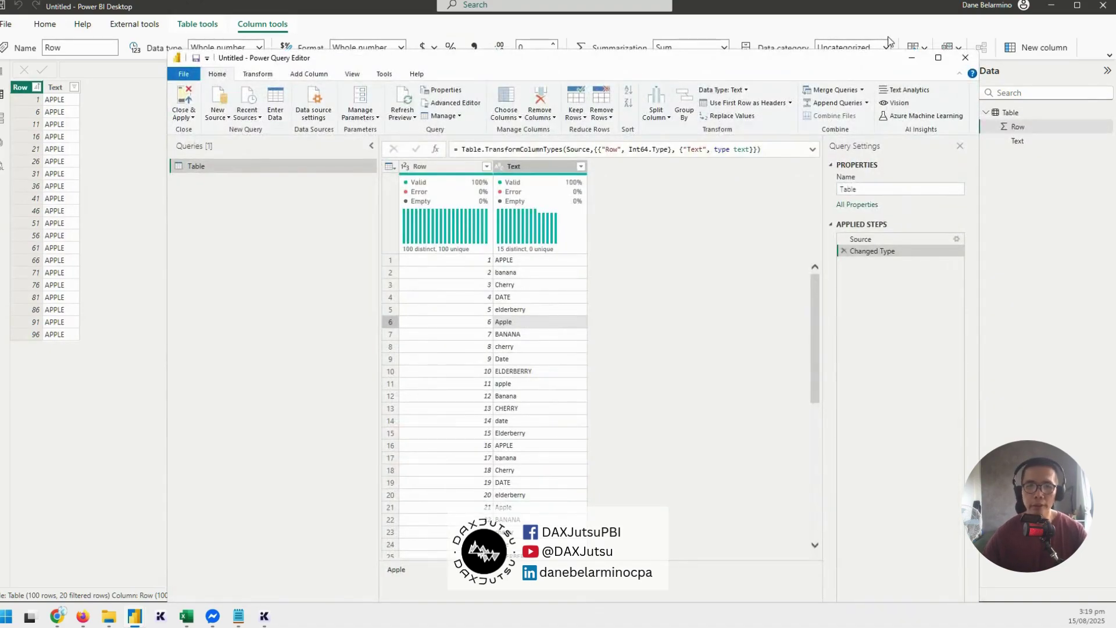
pyautogui.moveTo(685, 62); pyautogui.dragTo(662, 46)
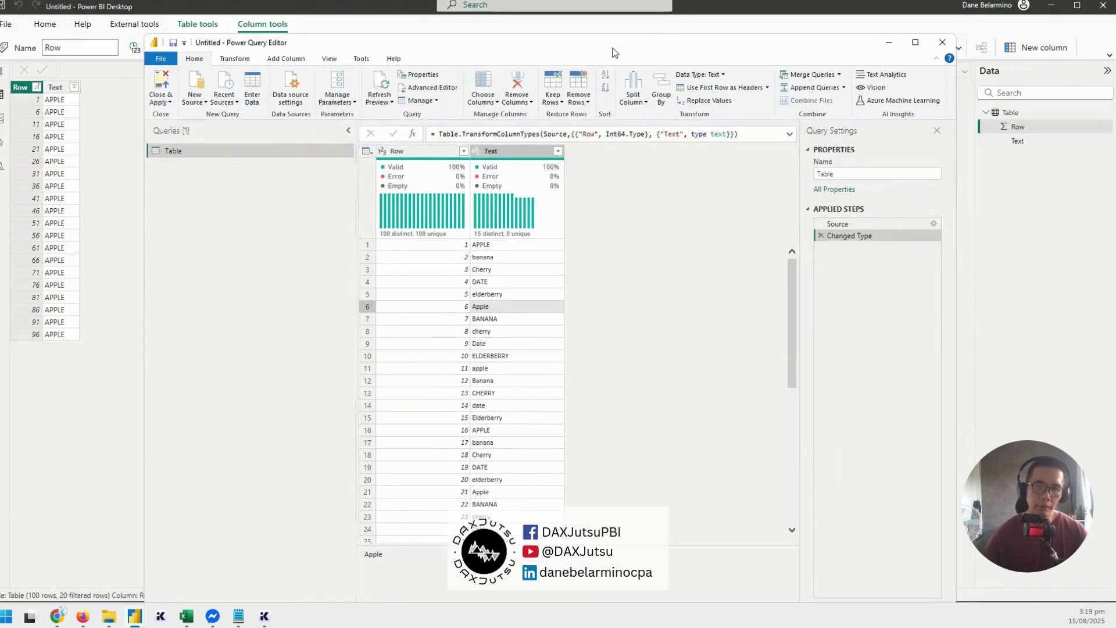
# Duplicate the Table query, name the copy "case", and maximize the query editor.
pyautogui.rightClick(274, 154)
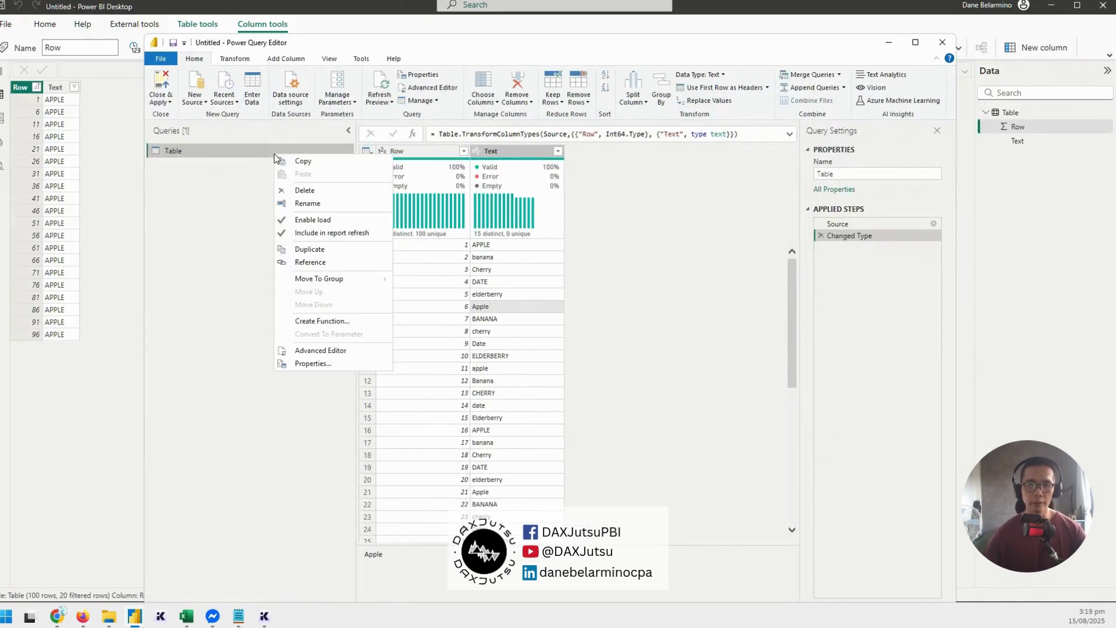
pyautogui.click(310, 249)
pyautogui.doubleClick(186, 165)
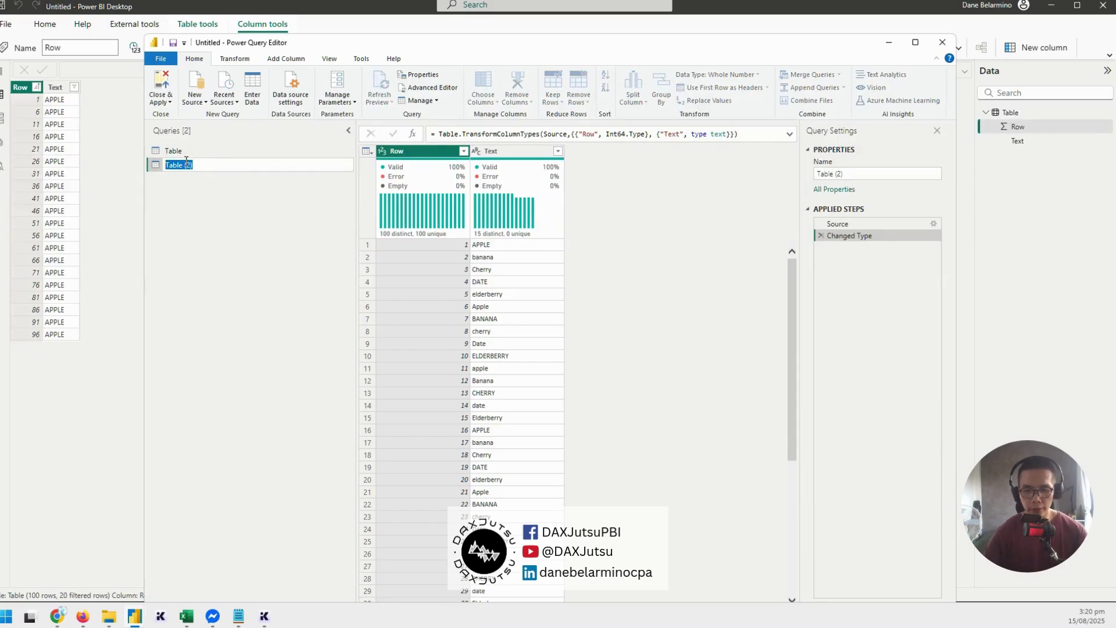
pyautogui.write('case')
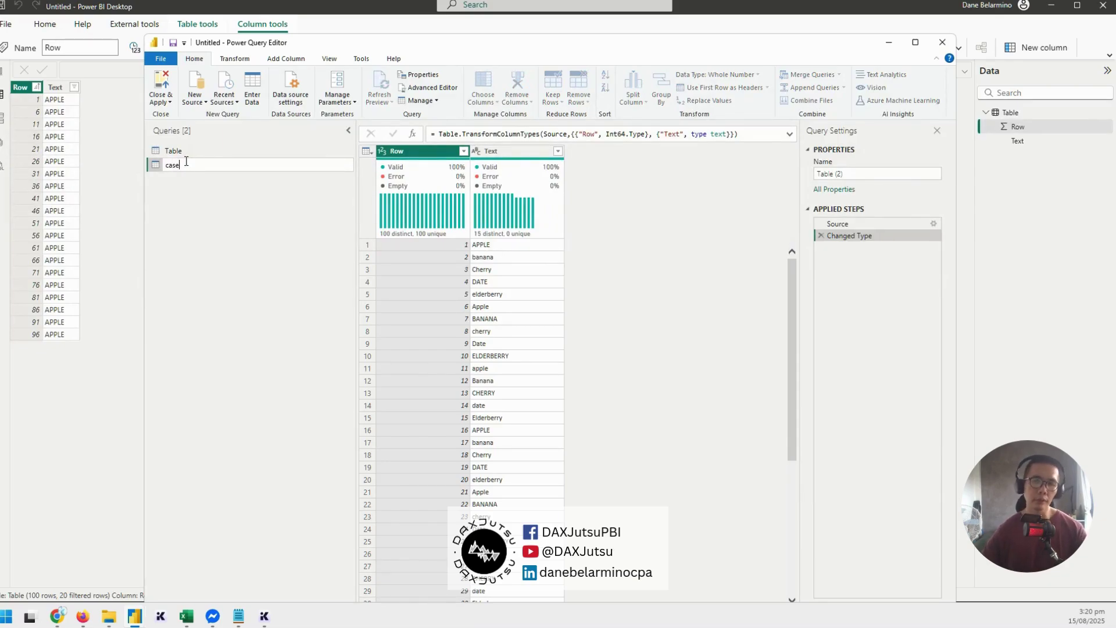
pyautogui.press('Return')
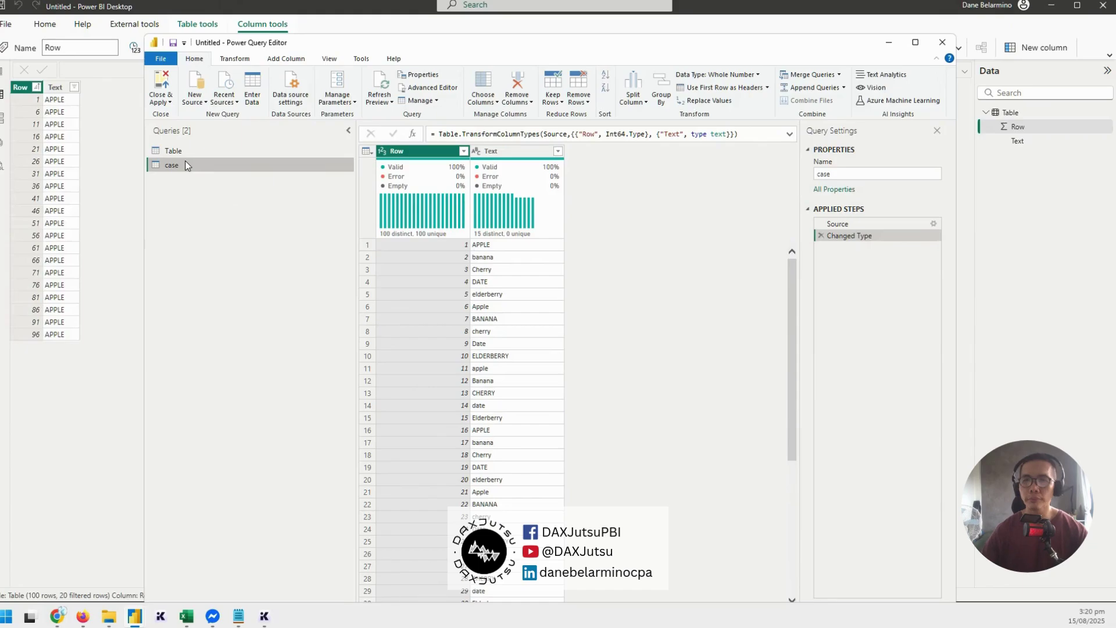
pyautogui.doubleClick(720, 44)
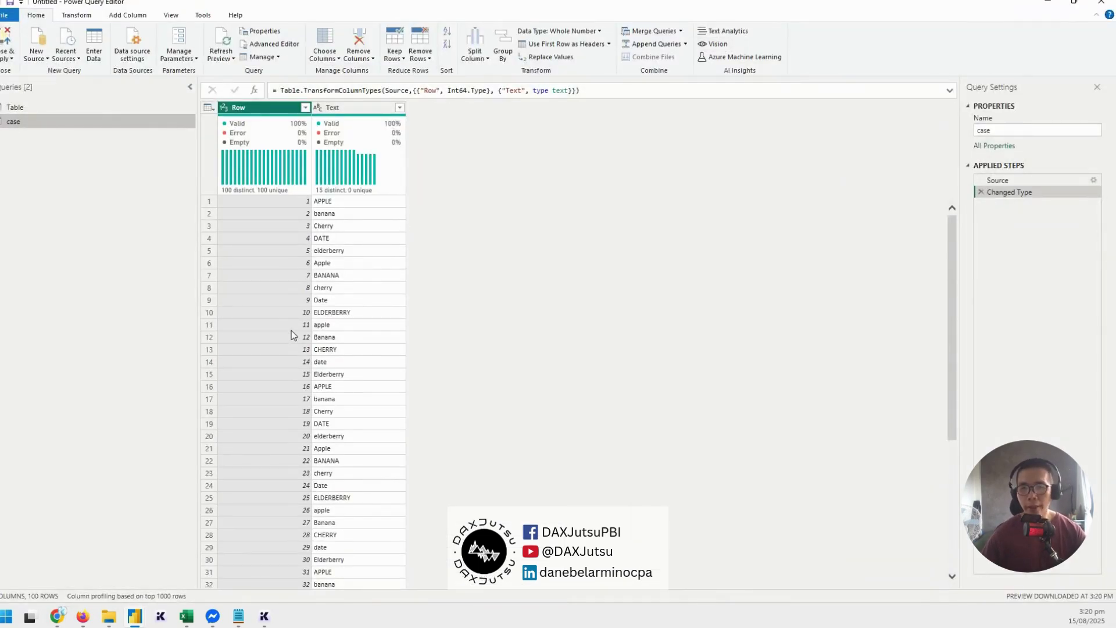
pyautogui.moveTo(368, 145)
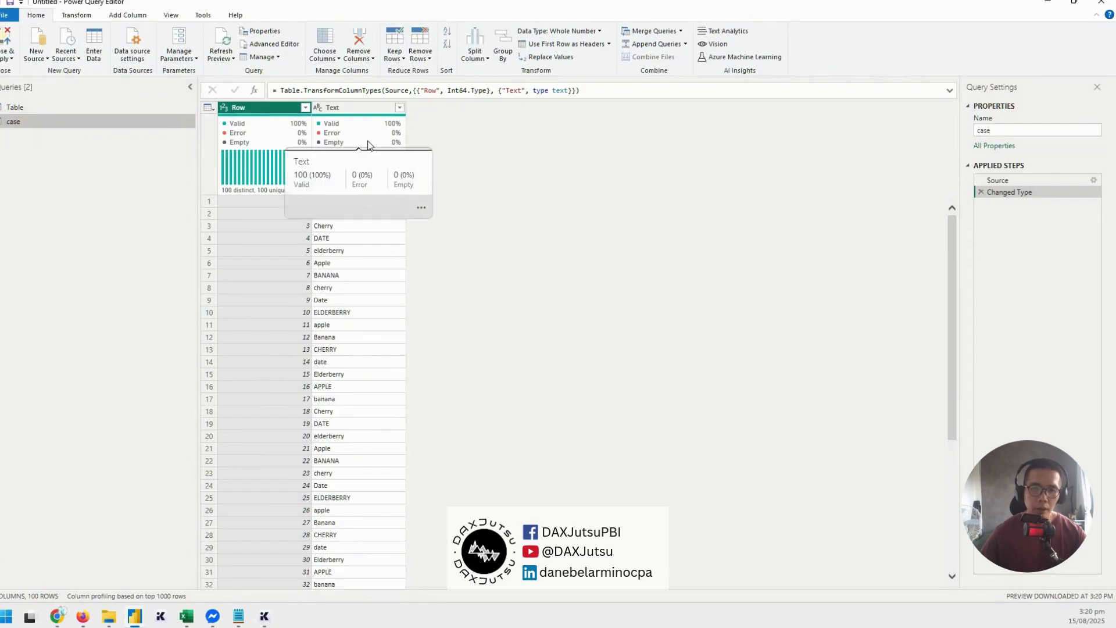
pyautogui.scroll(-6, 404, 323)
pyautogui.scroll(6, 404, 323)
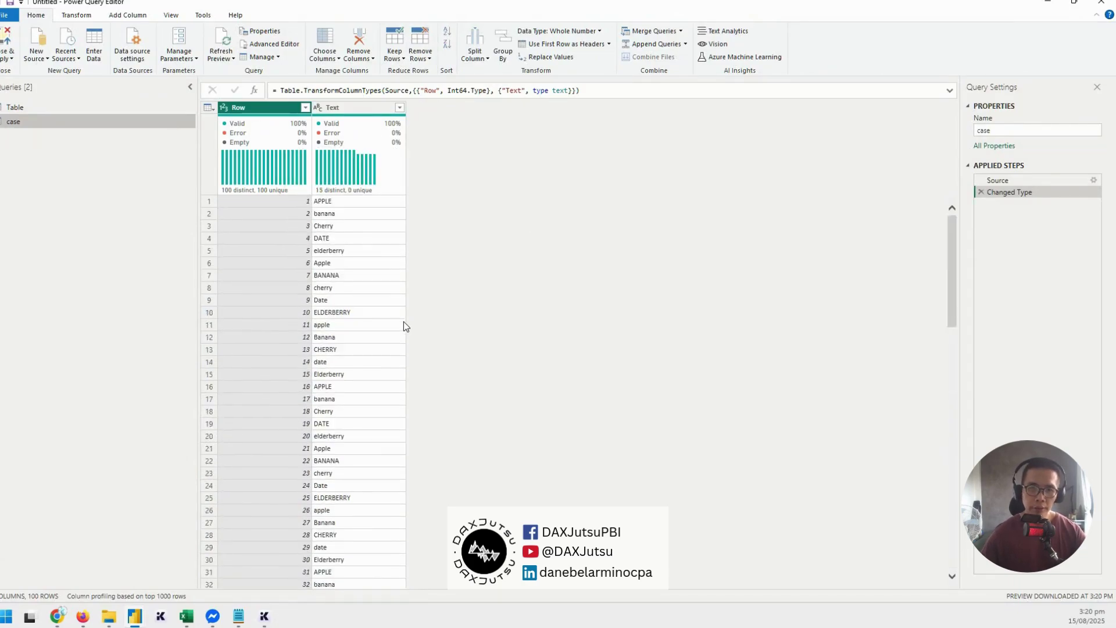
pyautogui.click(349, 201)
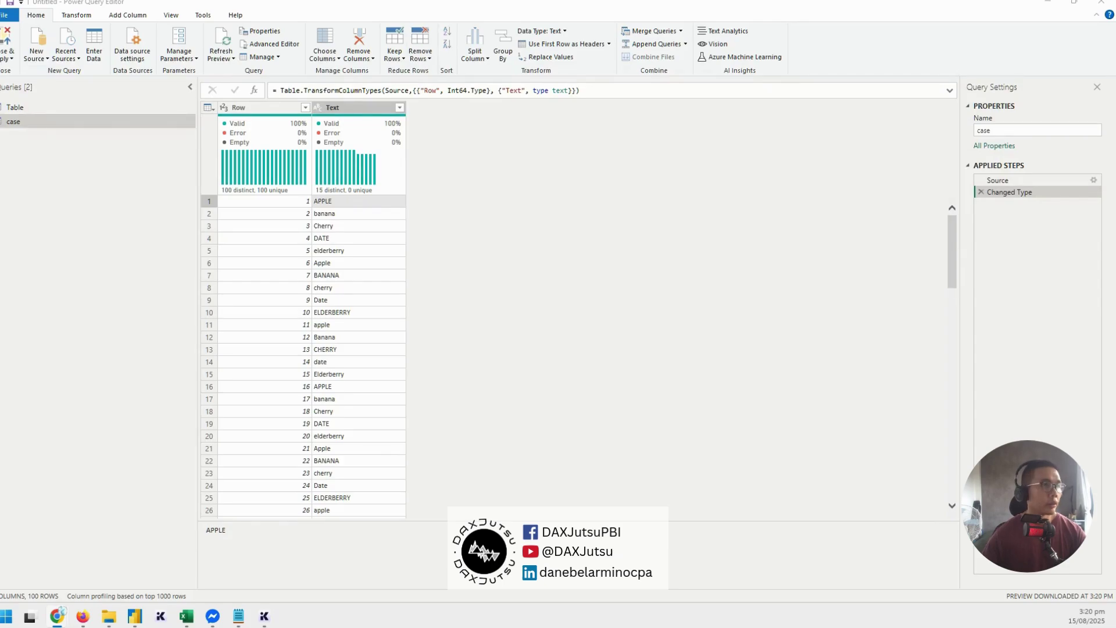
# Switch to the browser's Table.AddRankColumn documentation, enlarge the page to 150% and dismiss the feedback prompt.
pyautogui.hotkey('alt', 'Tab')
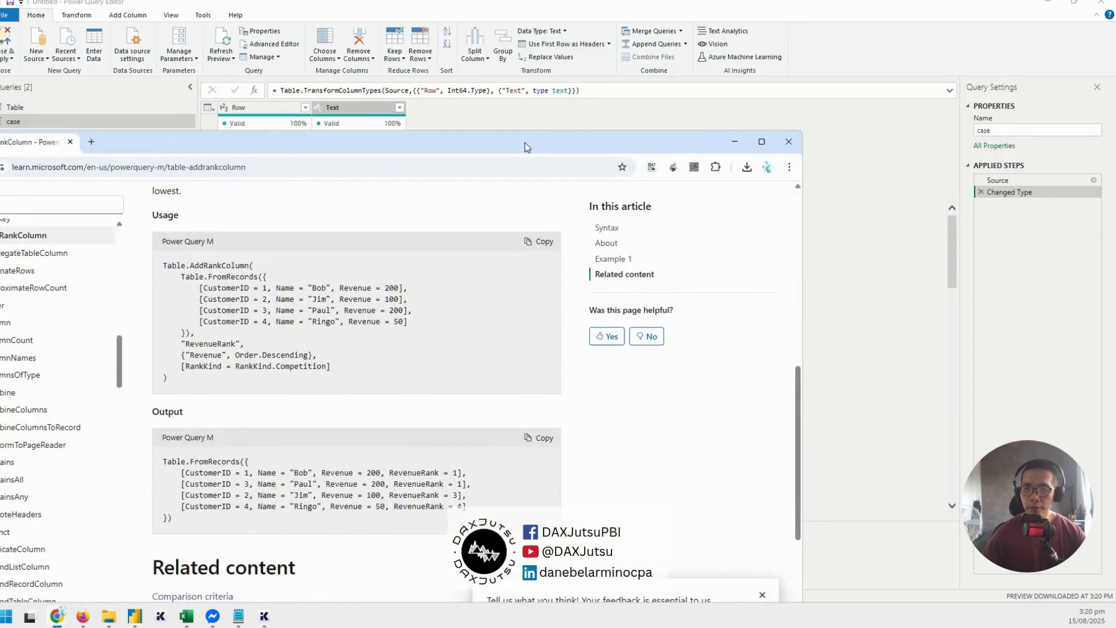
pyautogui.moveTo(529, 145); pyautogui.dragTo(738, 76)
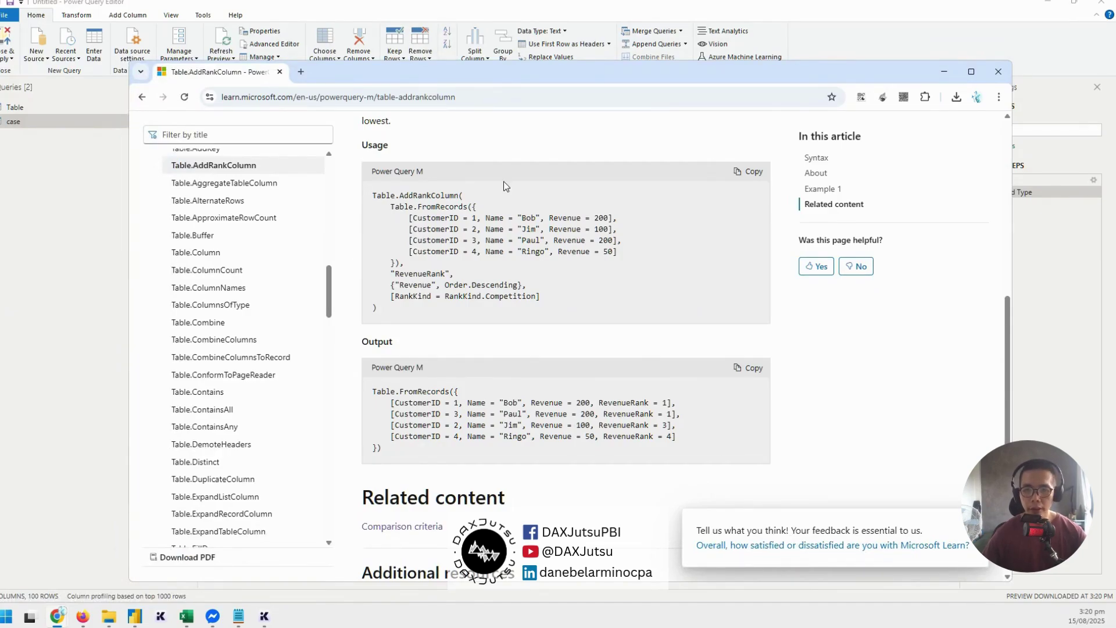
pyautogui.hotkey('ctrl', '+')
pyautogui.hotkey('ctrl', '+')
pyautogui.hotkey('ctrl', '+')
pyautogui.scroll(-2, 698, 291)
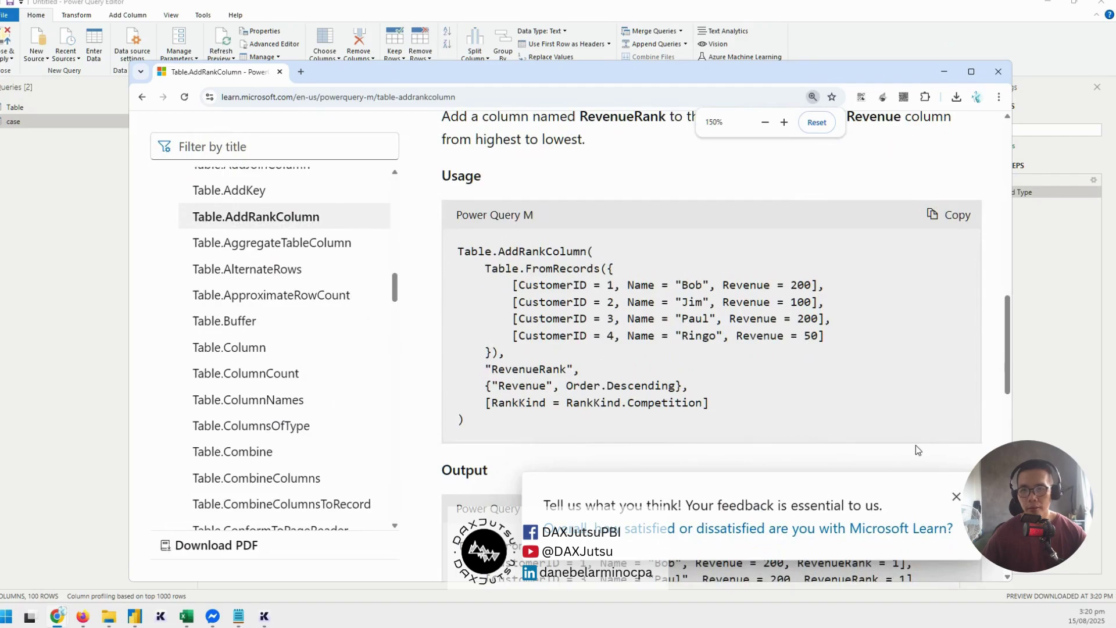
pyautogui.click(955, 496)
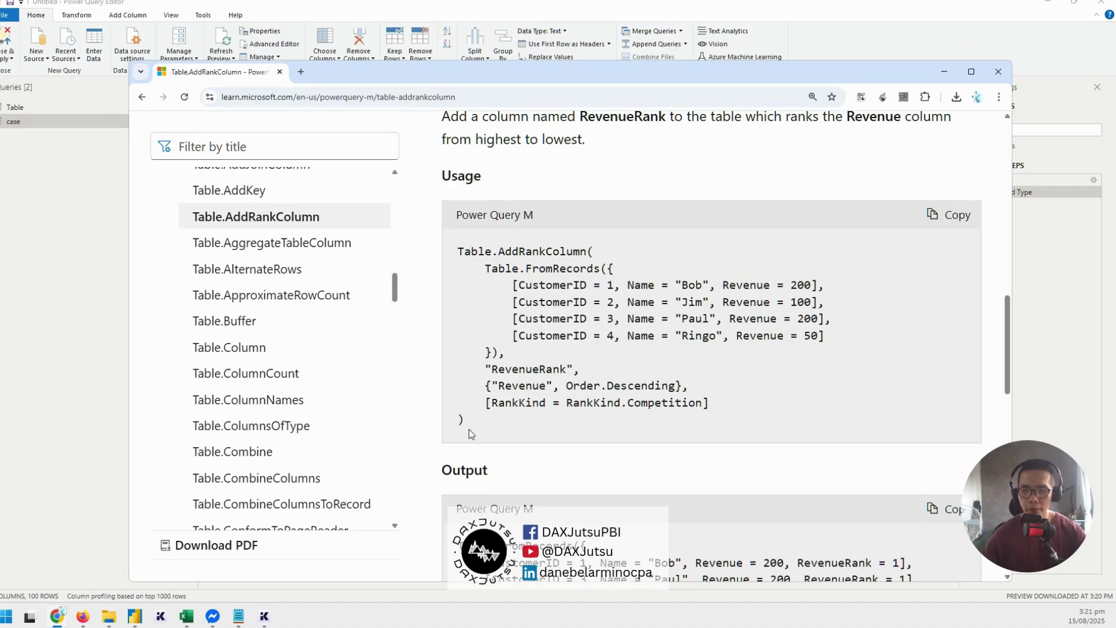
# Copy the Table.AddRankColumn usage example from the documentation and return to the Power Query Editor.
pyautogui.scroll(-1, 580, 383)
pyautogui.moveTo(487, 371); pyautogui.dragTo(411, 233)
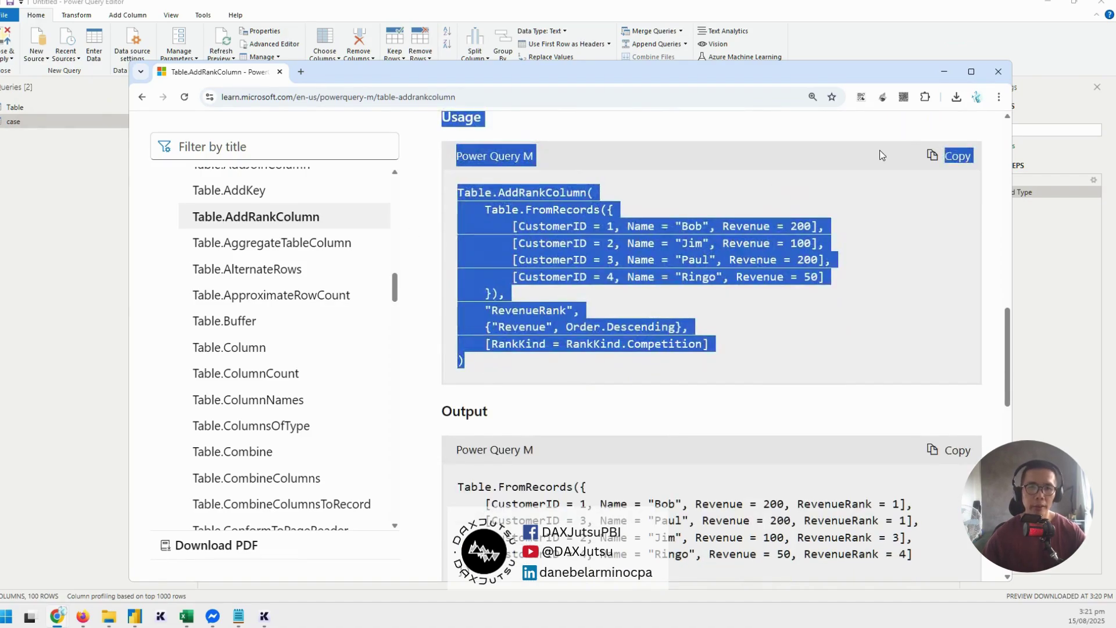
pyautogui.click(946, 156)
pyautogui.click(1114, 186)
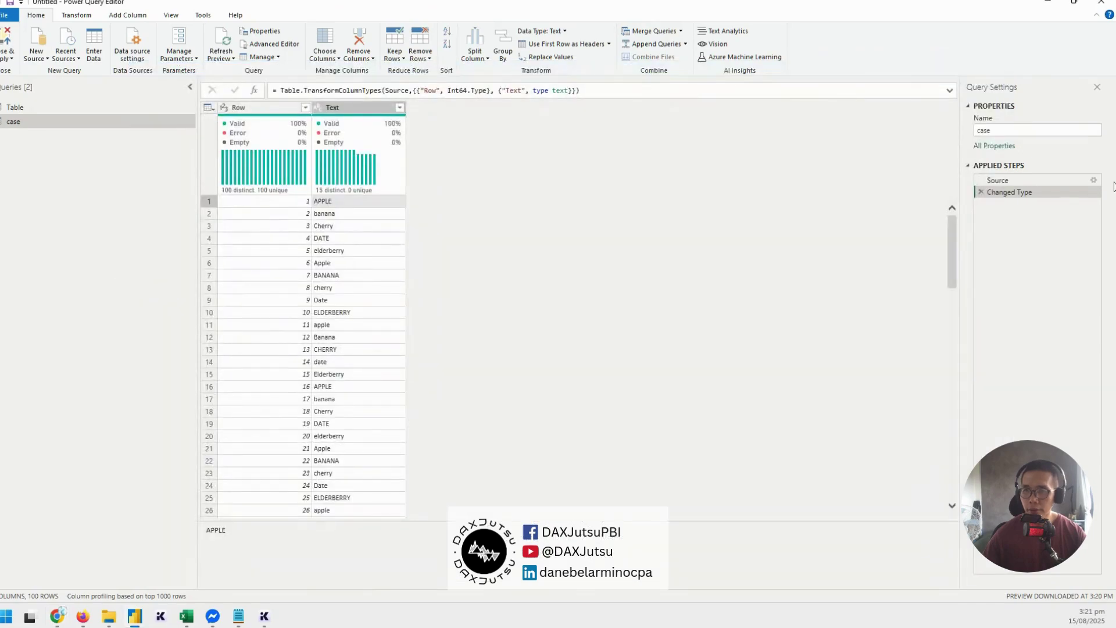
# Delete the Changed Type step from the case query.
pyautogui.rightClick(1052, 194)
pyautogui.click(992, 197)
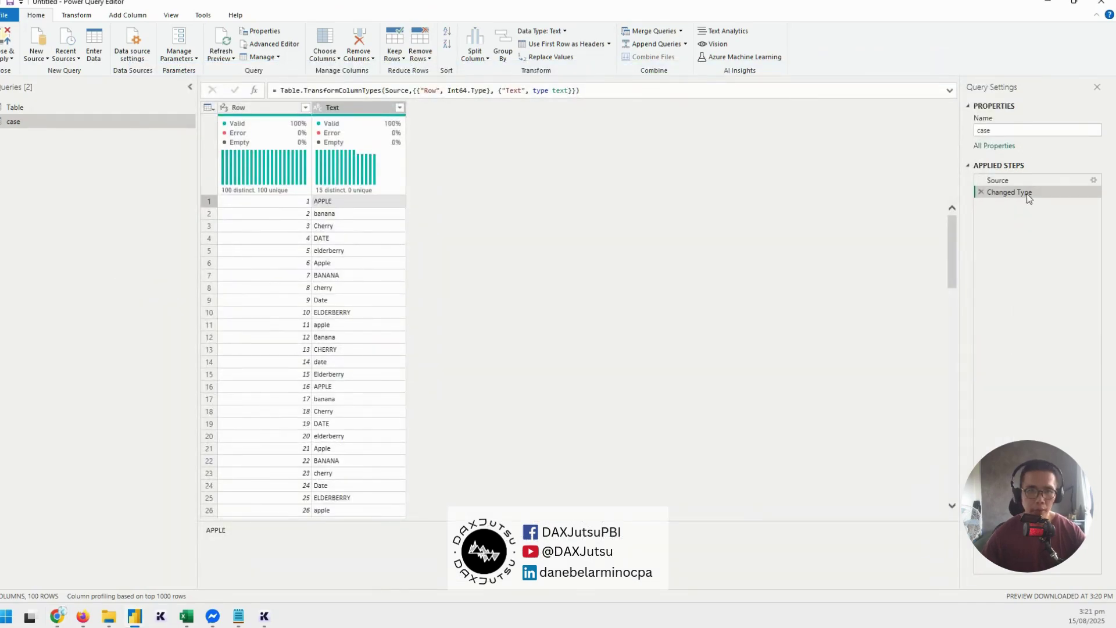
pyautogui.click(982, 193)
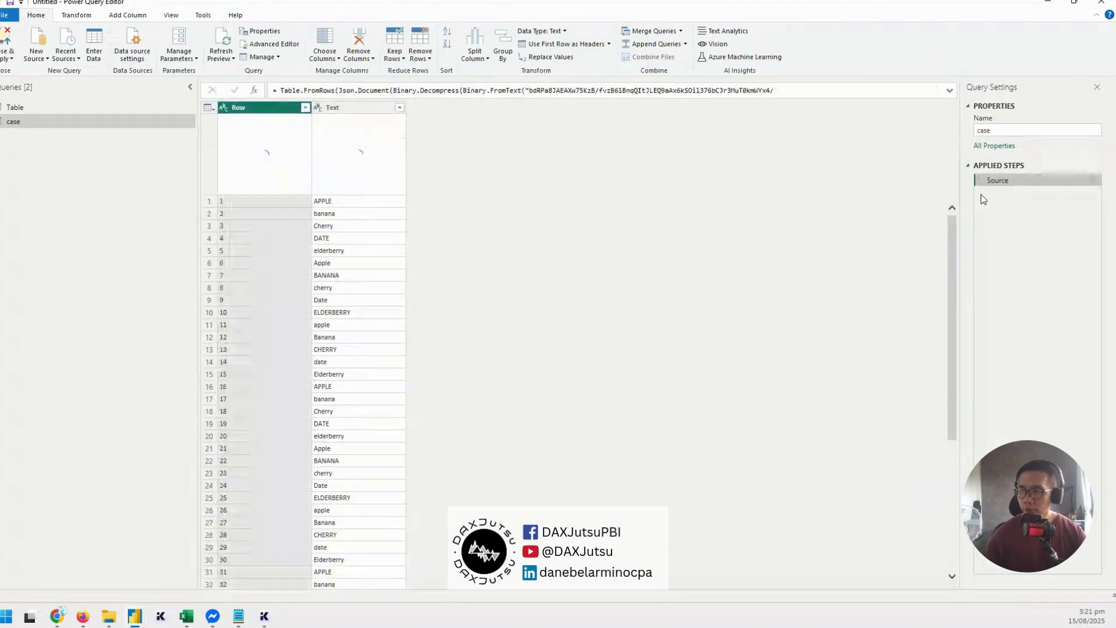
# Insert a custom step after Source and paste the copied Table.AddRankColumn example into its formula.
pyautogui.rightClick(1018, 188)
pyautogui.click(1064, 251)
pyautogui.click(309, 91)
pyautogui.hotkey('ctrl', 'a')
pyautogui.hotkey('ctrl', 'v')
pyautogui.scroll(5, 325, 93)
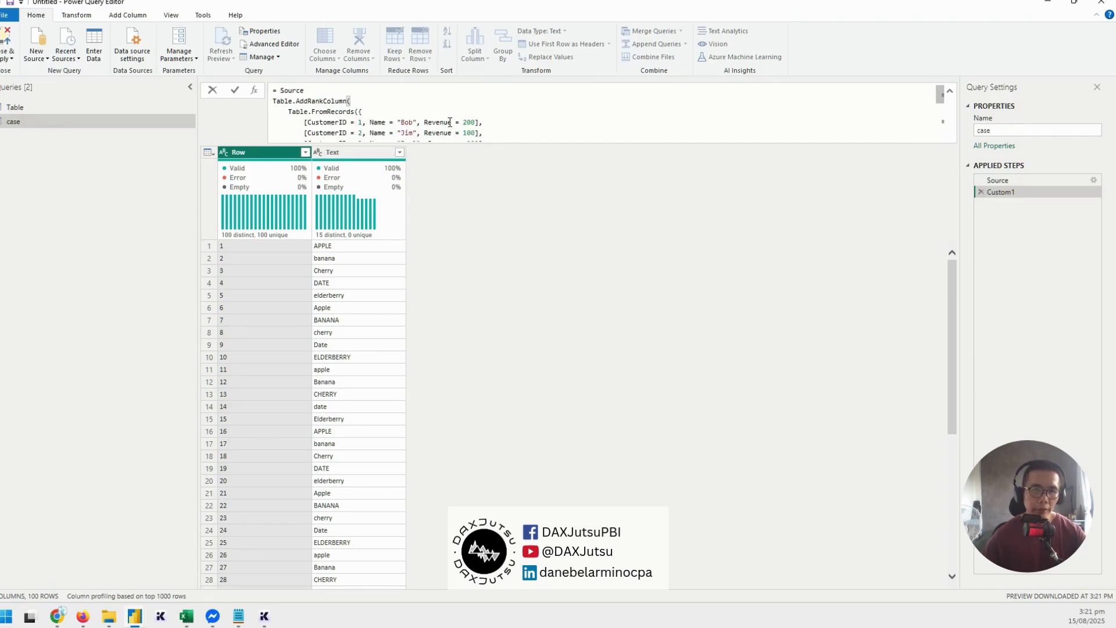
# Remove the leading Source reference and line break so the formula begins with = Table.AddRankColumn(.
pyautogui.doubleClick(290, 90)
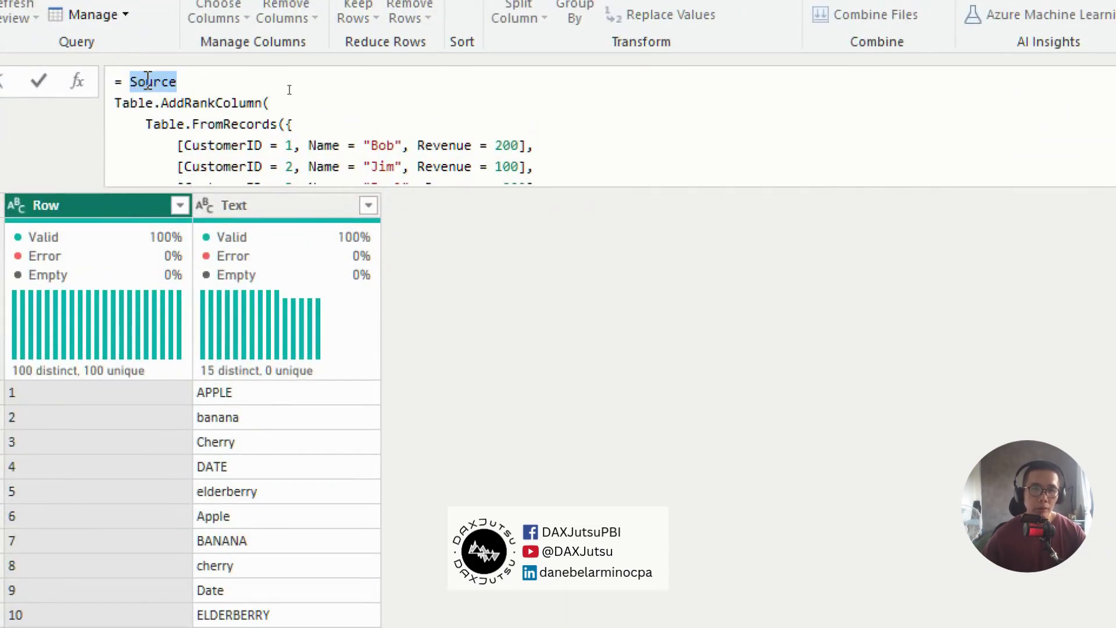
pyautogui.press('BackSpace')
pyautogui.moveTo(143, 124); pyautogui.dragTo(541, 82)
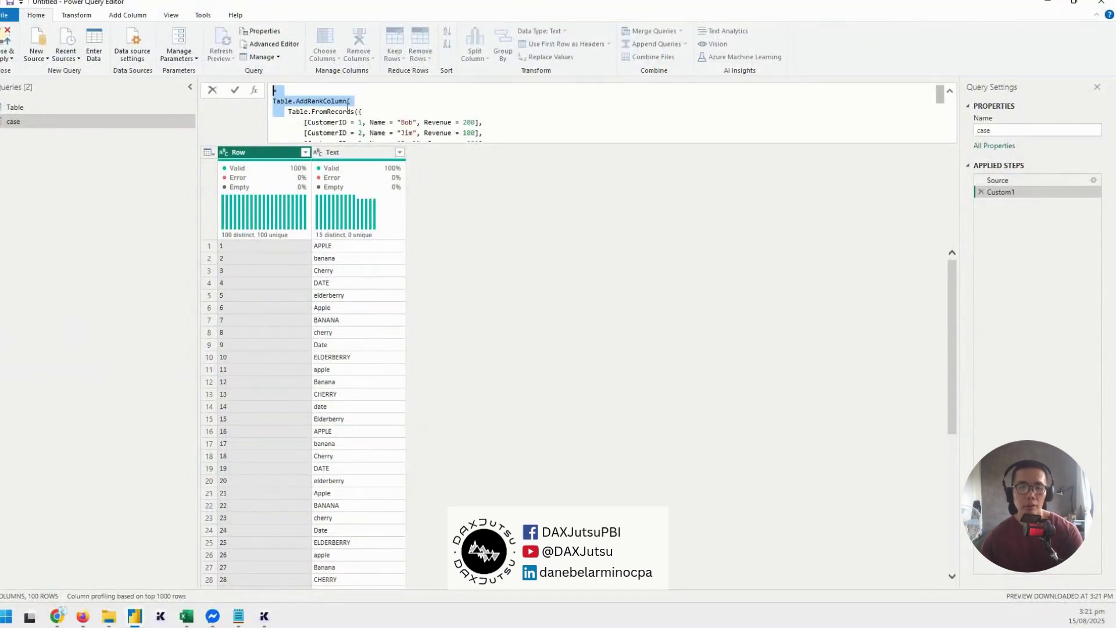
pyautogui.click(307, 92)
pyautogui.press('Delete')
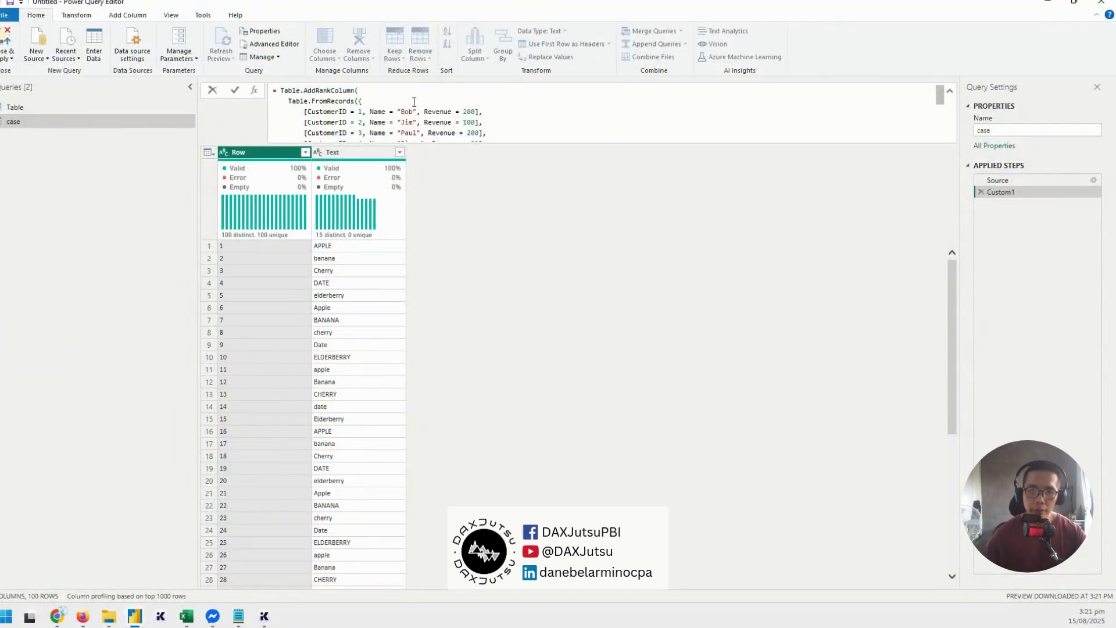
pyautogui.moveTo(289, 103); pyautogui.dragTo(497, 127)
pyautogui.scroll(5, 491, 102)
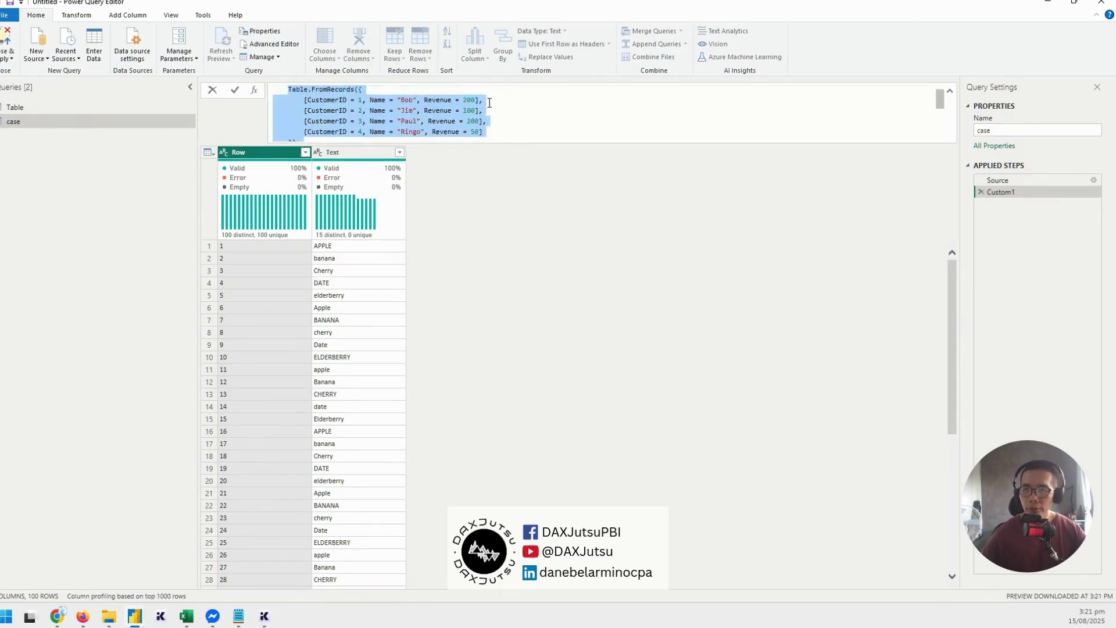
pyautogui.scroll(-2, 490, 102)
pyautogui.keyDown('shift'); pyautogui.click(490, 102); pyautogui.keyUp('shift')
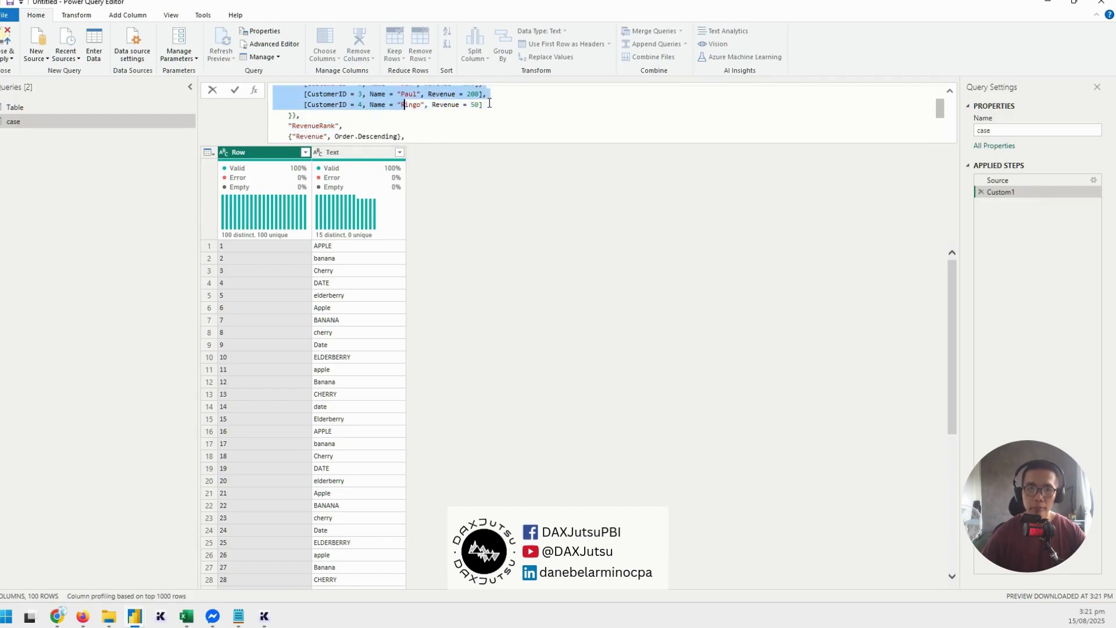
pyautogui.keyDown('shift'); pyautogui.click(490, 103); pyautogui.keyUp('shift')
pyautogui.hotkey('shift', 'Down')
pyautogui.hotkey('shift', 'Left')
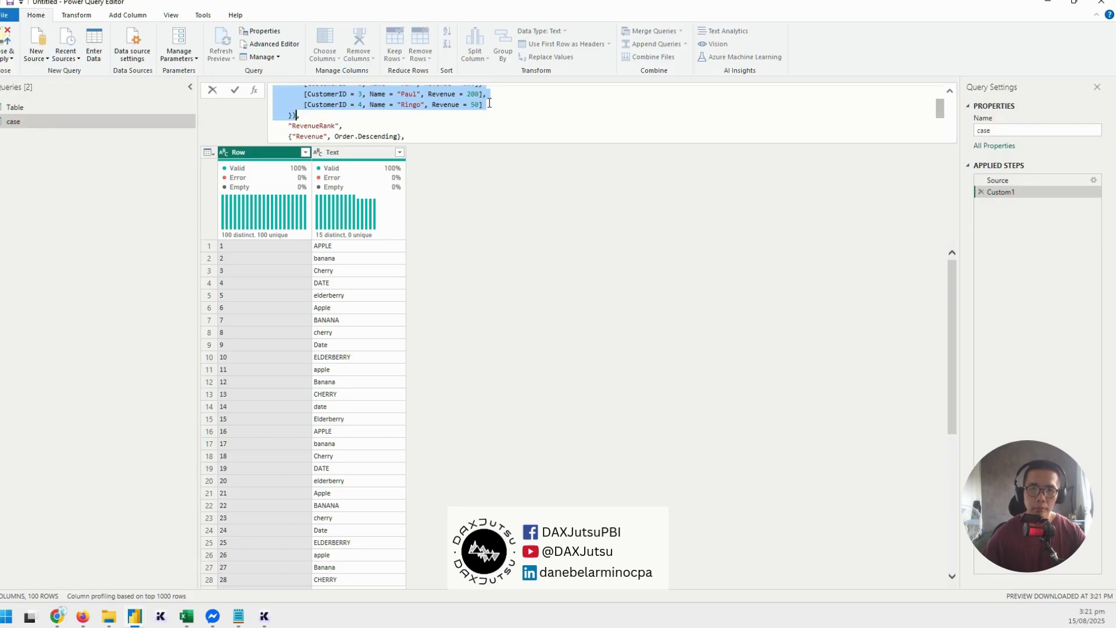
pyautogui.scroll(1, 541, 107)
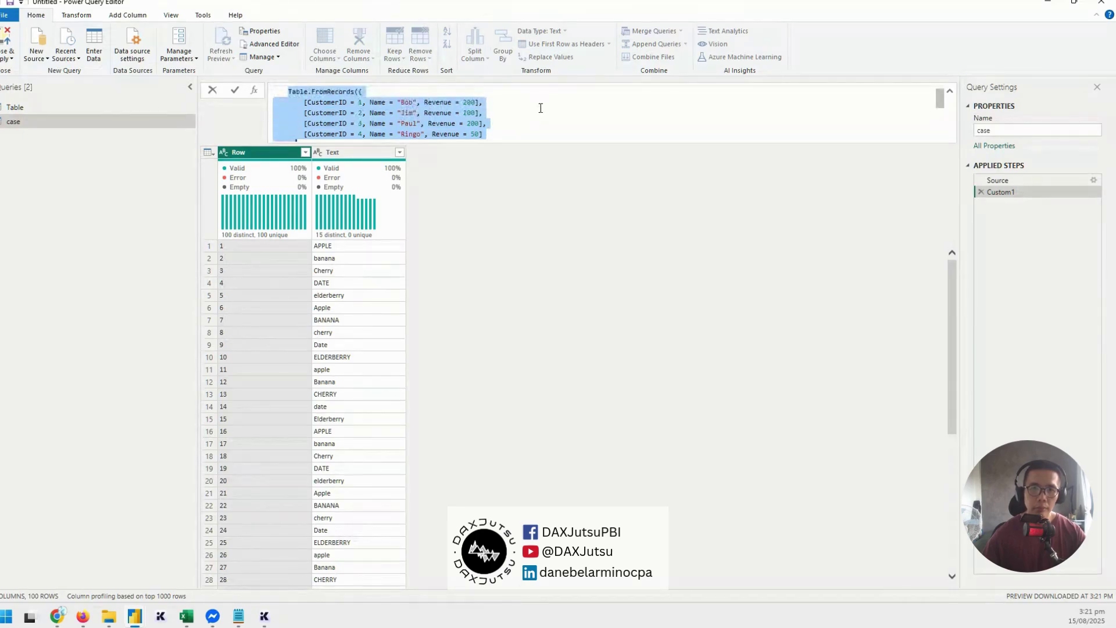
pyautogui.click(330, 91)
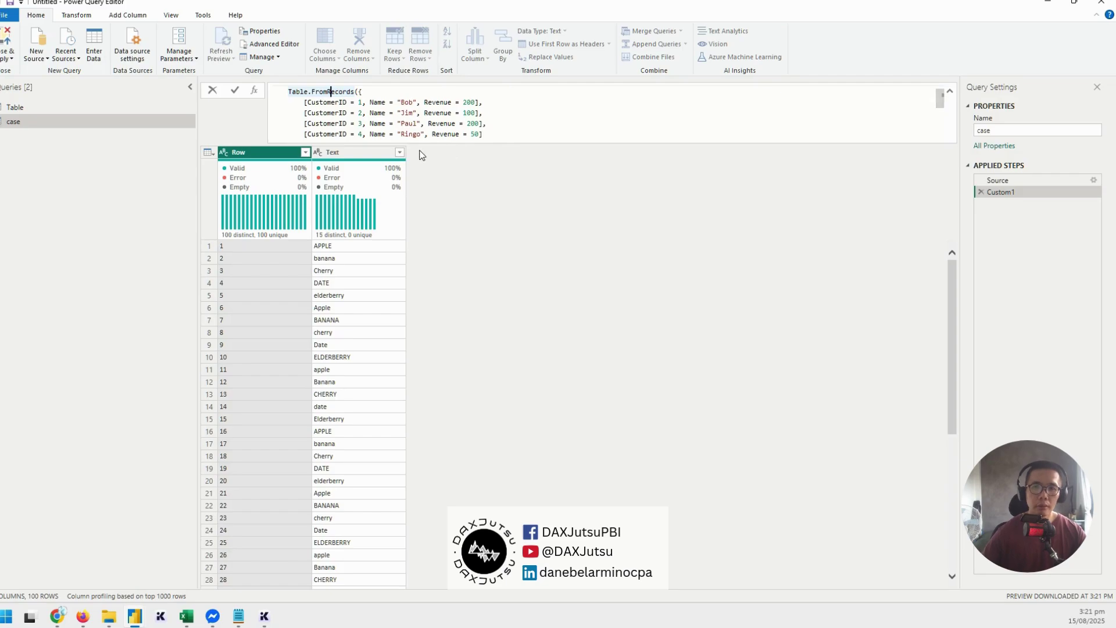
# Delete the sample Table.FromRecords block with its customer records from the Custom1 formula.
pyautogui.click(288, 92)
pyautogui.hotkey('shift', 'Down')
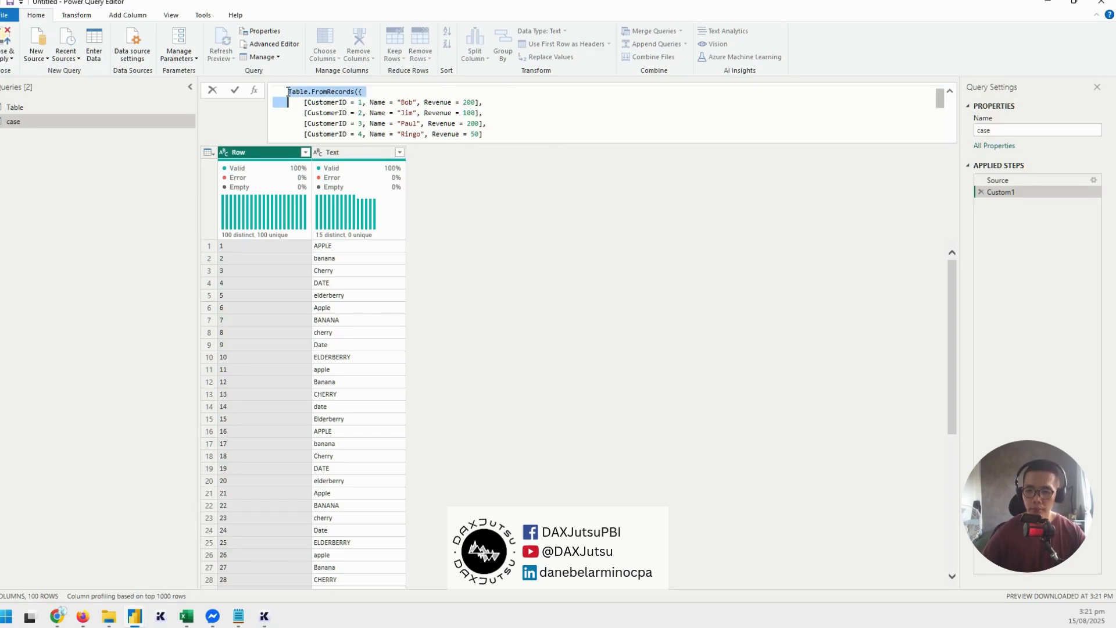
pyautogui.hotkey('shift', 'Down')
pyautogui.hotkey('shift', 'Down')
pyautogui.hotkey('shift', 'Down')
pyautogui.hotkey('shift', 'Down')
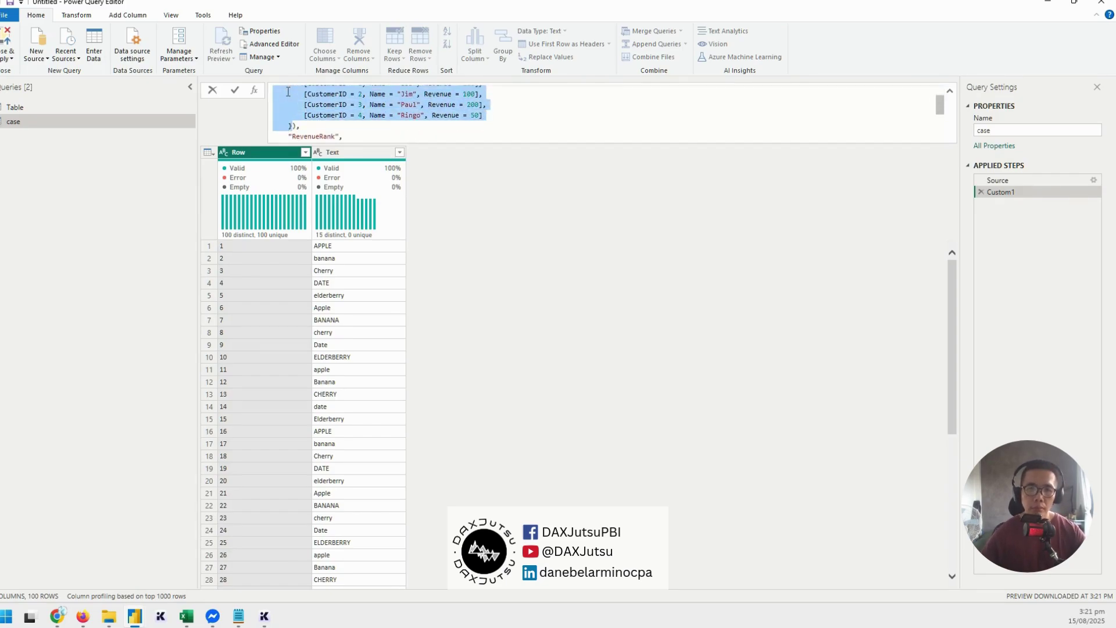
pyautogui.press('Delete')
pyautogui.scroll(1, 288, 92)
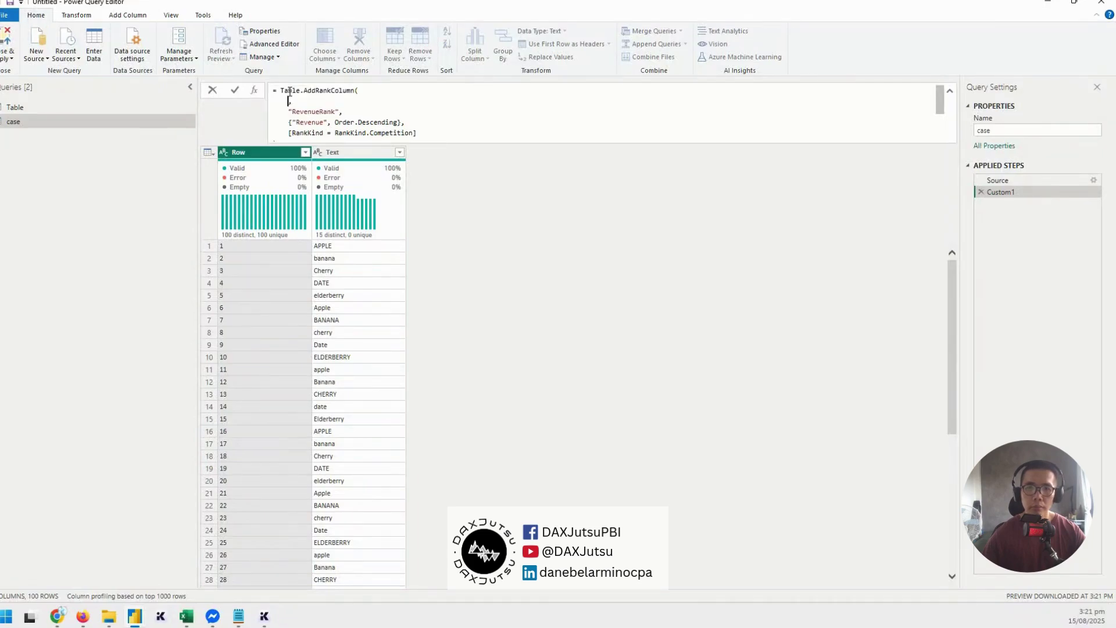
# Enter Source as the table argument of Table.AddRankColumn, followed directly by the comma on the same line.
pyautogui.press('Return')
pyautogui.press('Return')
pyautogui.write('Source')
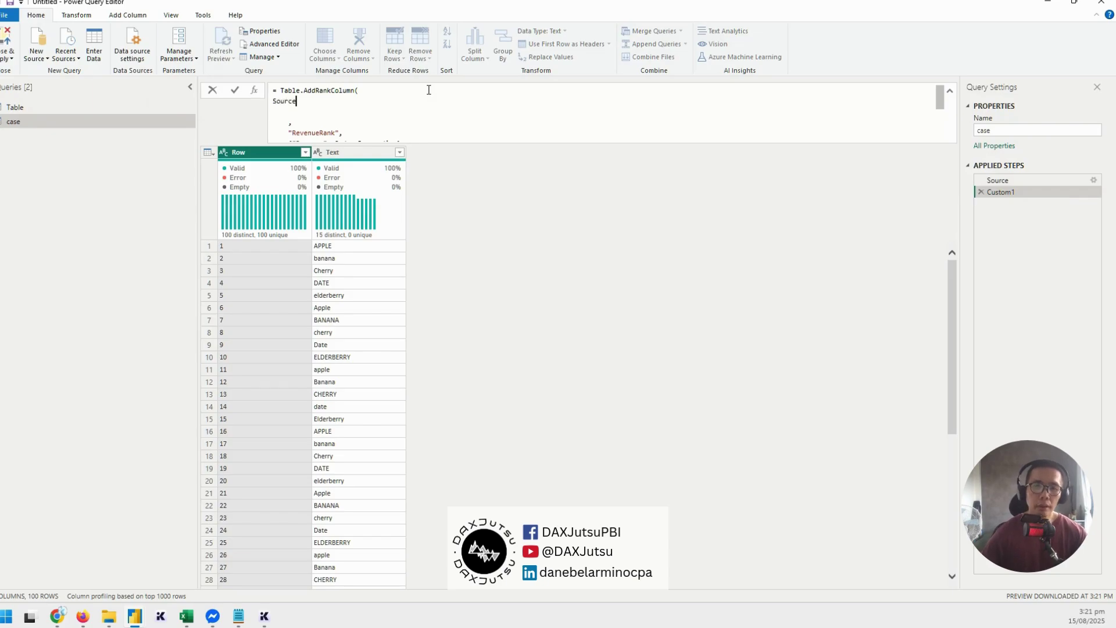
pyautogui.press('Delete')
pyautogui.press('Delete')
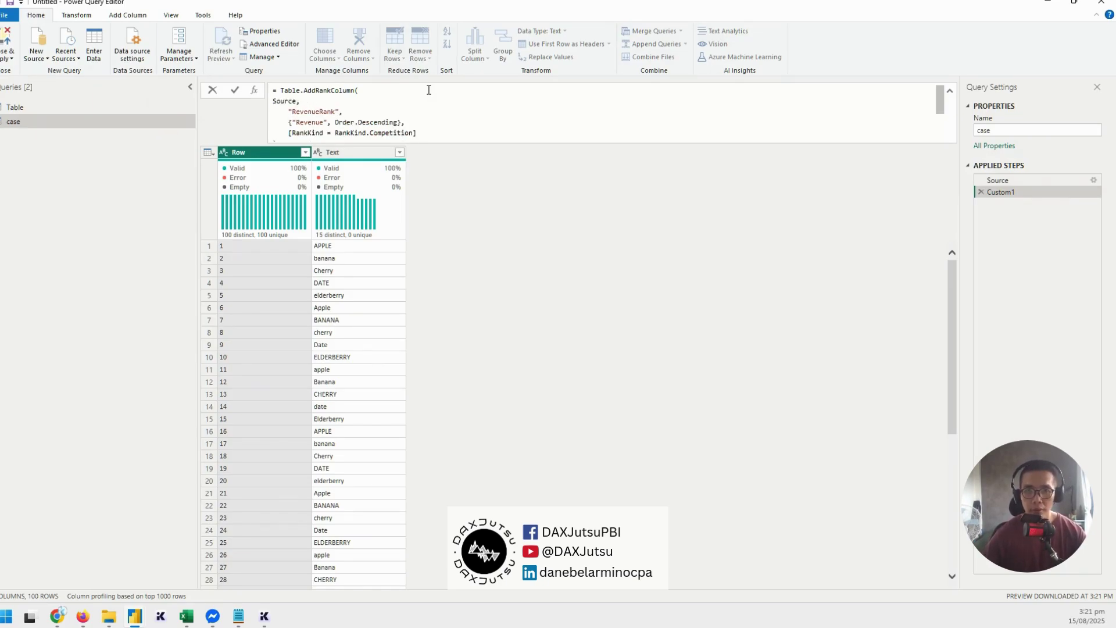
# Apply the formula and switch to the Table.AddRankColumn documentation in the browser to review the syntax arguments.
pyautogui.doubleClick(318, 113)
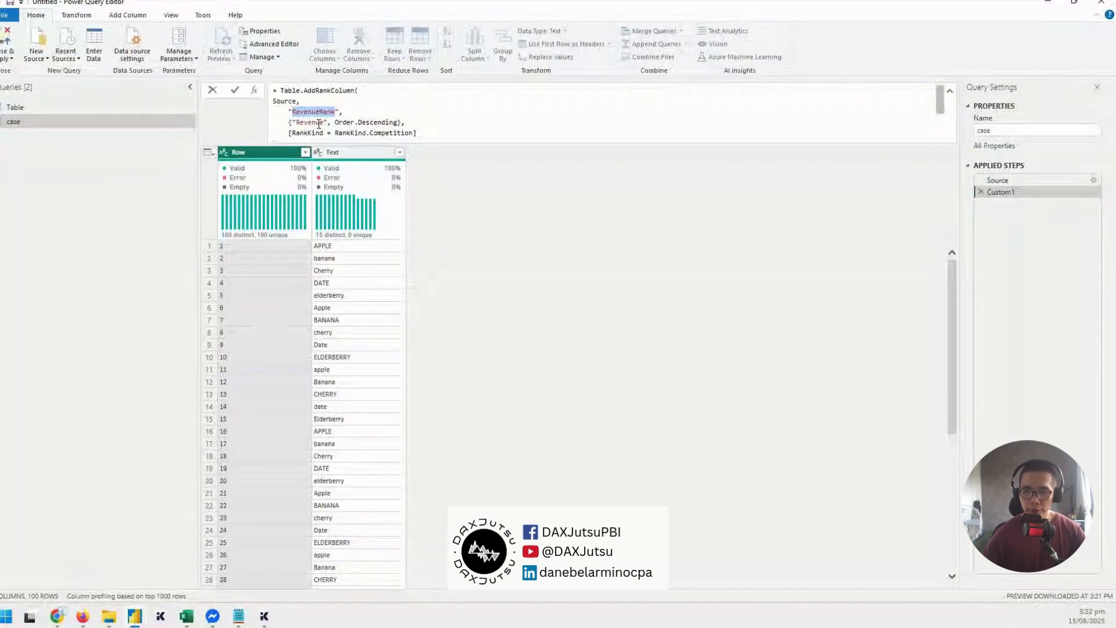
pyautogui.press('Return')
pyautogui.hotkey('alt', 'Tab')
pyautogui.scroll(10, 619, 259)
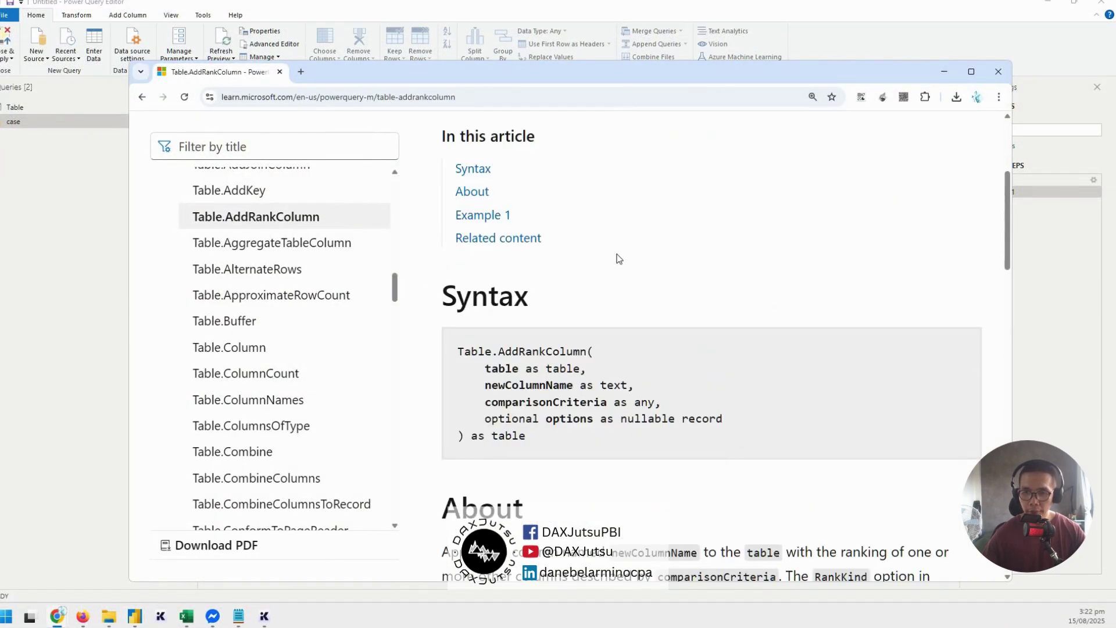
pyautogui.scroll(-1, 619, 259)
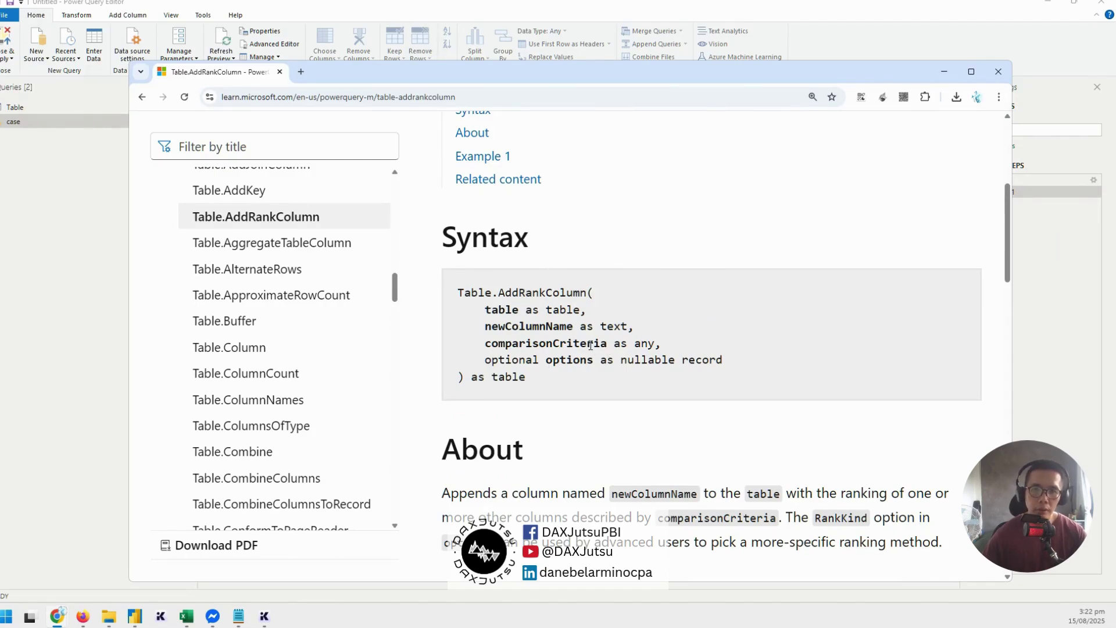
# Return to the Power Query Editor and replace "RevenueRank" with "Text Rank" as the new column name in the formula.
pyautogui.hotkey('alt', 'Tab')
pyautogui.click(336, 111)
pyautogui.doubleClick(316, 110)
pyautogui.moveTo(320, 110); pyautogui.dragTo(296, 110)
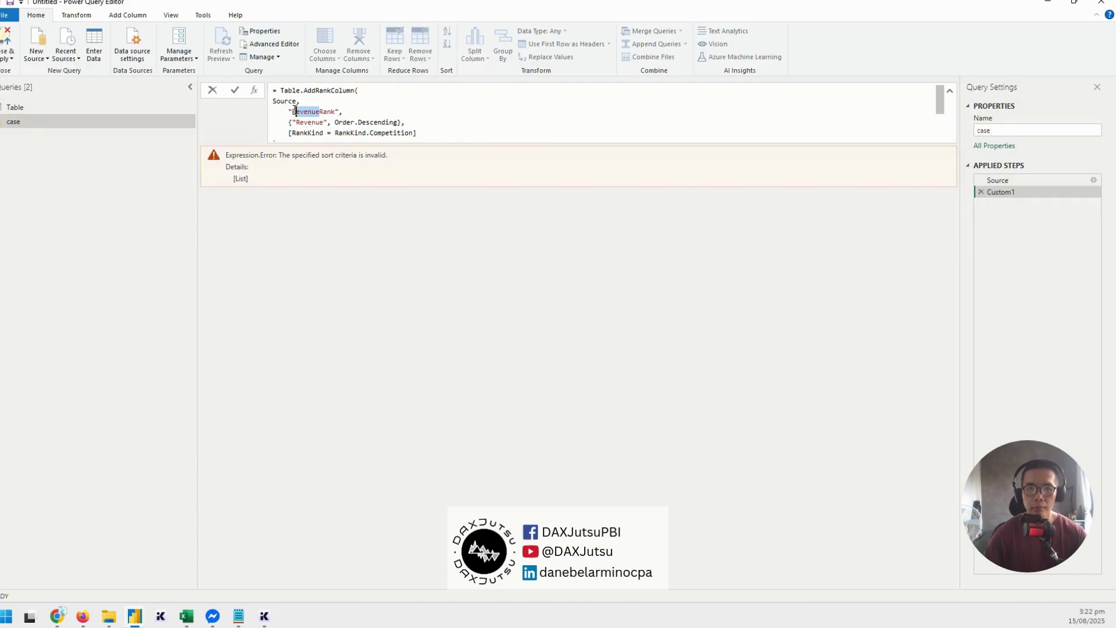
pyautogui.write('Text')
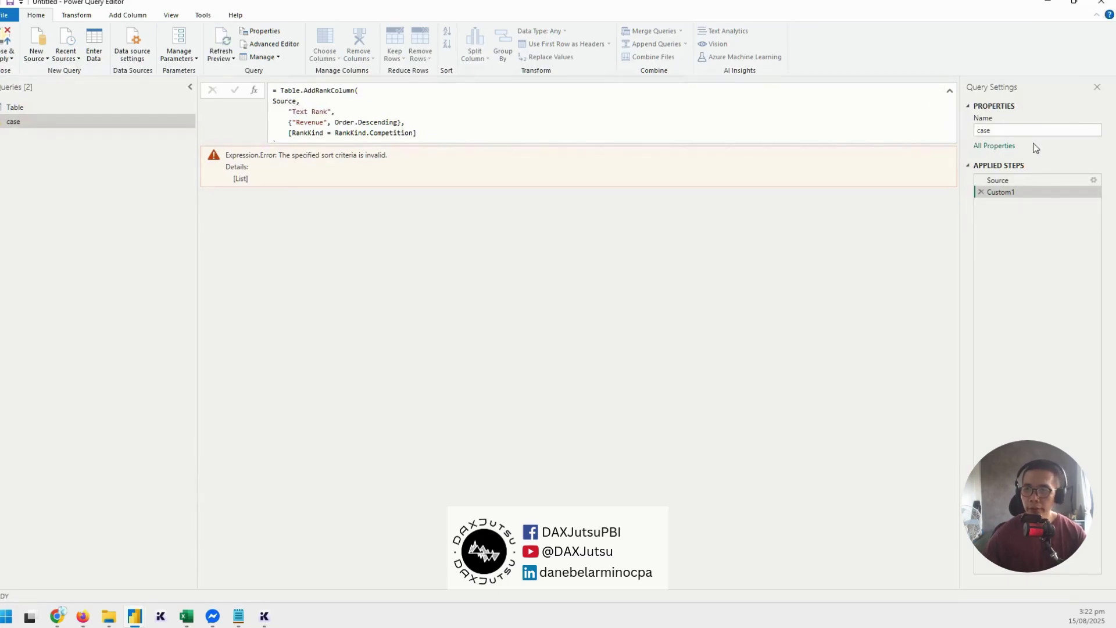
# Check the Source step's columns, then set the ranked column in the Custom1 formula to "Text" and apply it.
pyautogui.click(1027, 181)
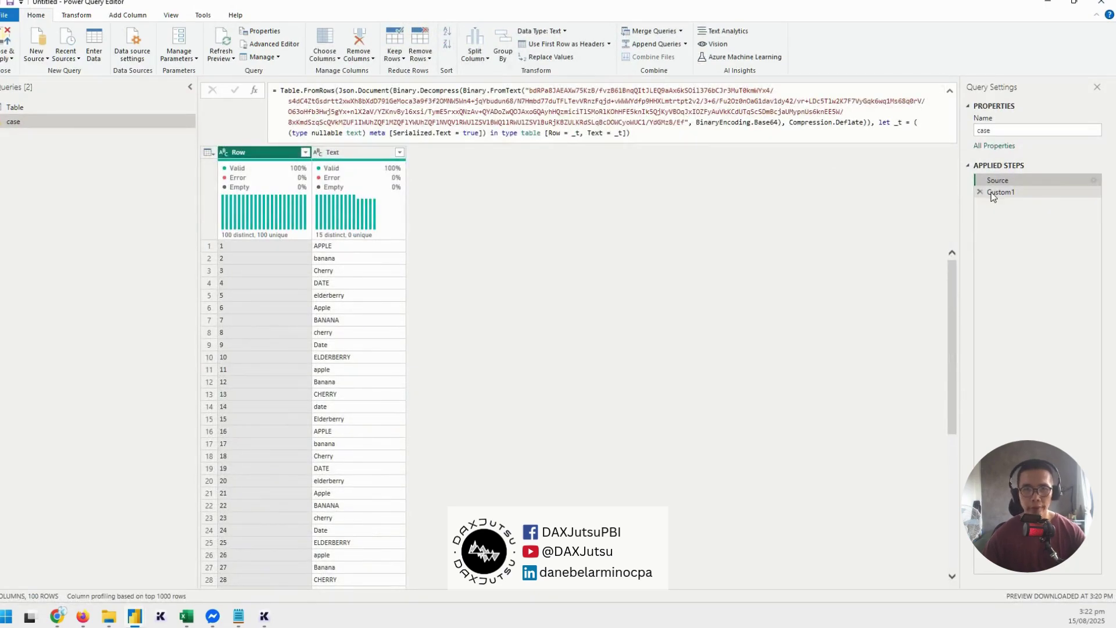
pyautogui.click(1011, 194)
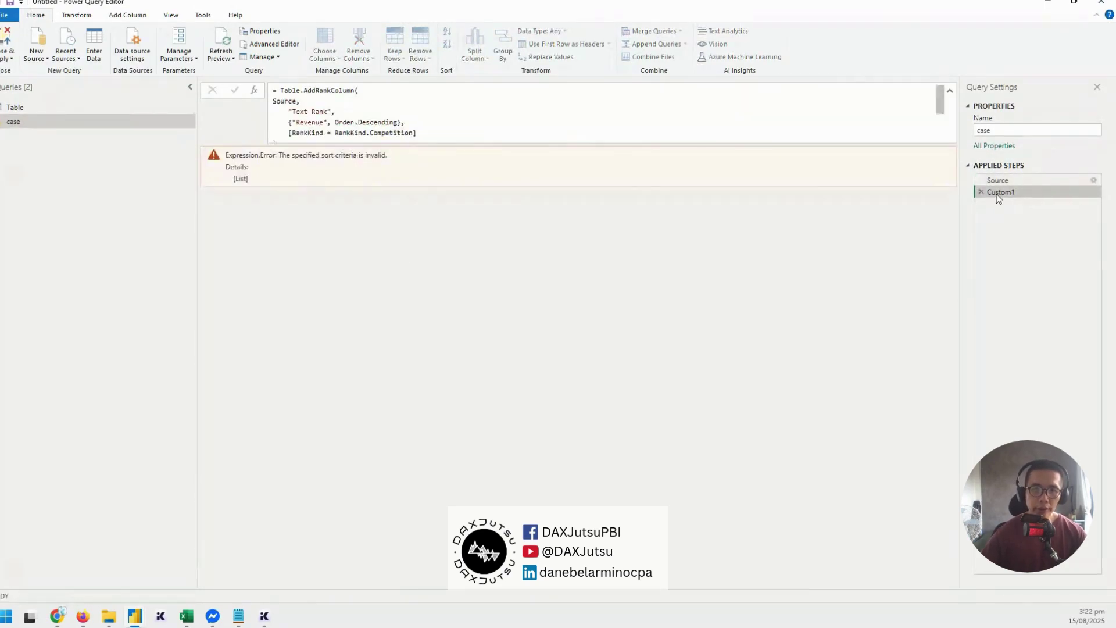
pyautogui.doubleClick(309, 124)
pyautogui.write('Text')
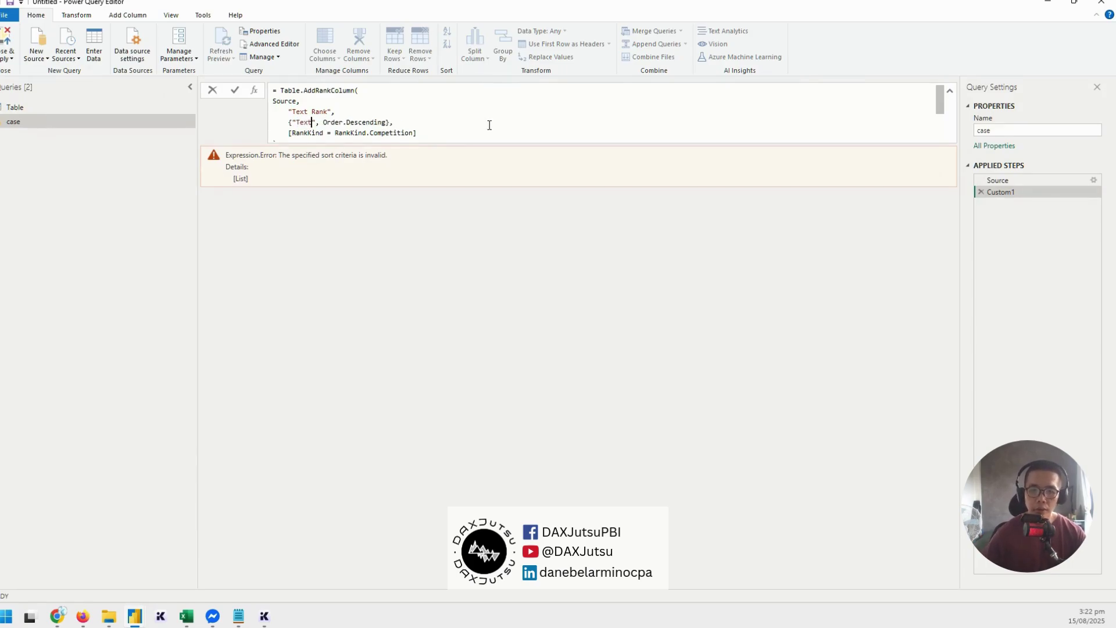
pyautogui.press('Return')
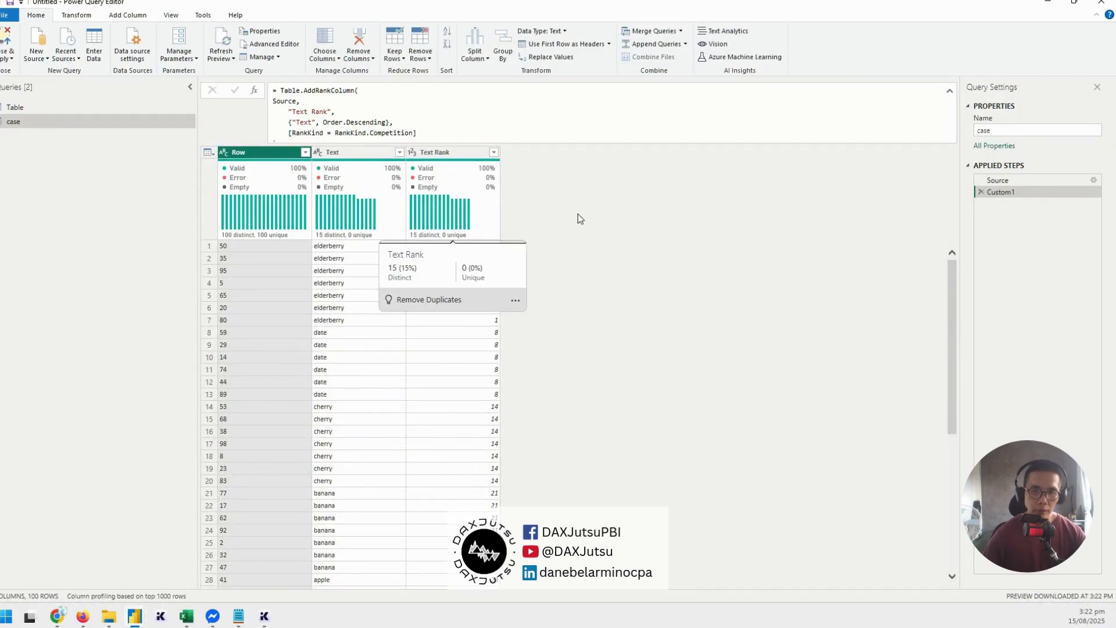
# Compare the Source step with Custom1 and examine how the Text Rank values are assigned to each letter-case variant.
pyautogui.click(1037, 180)
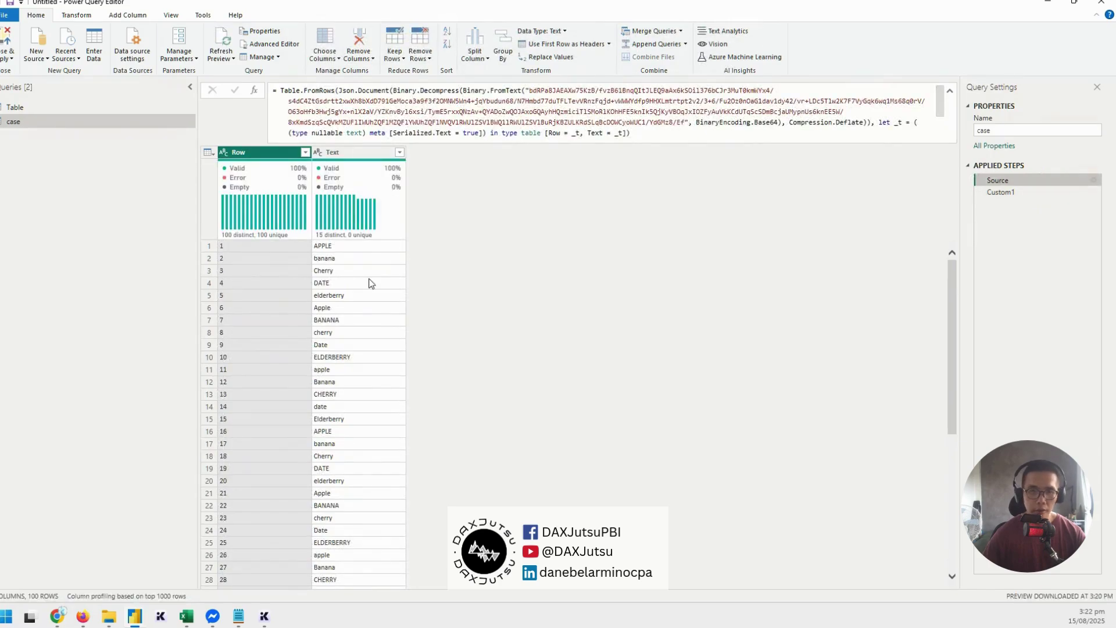
pyautogui.click(1062, 191)
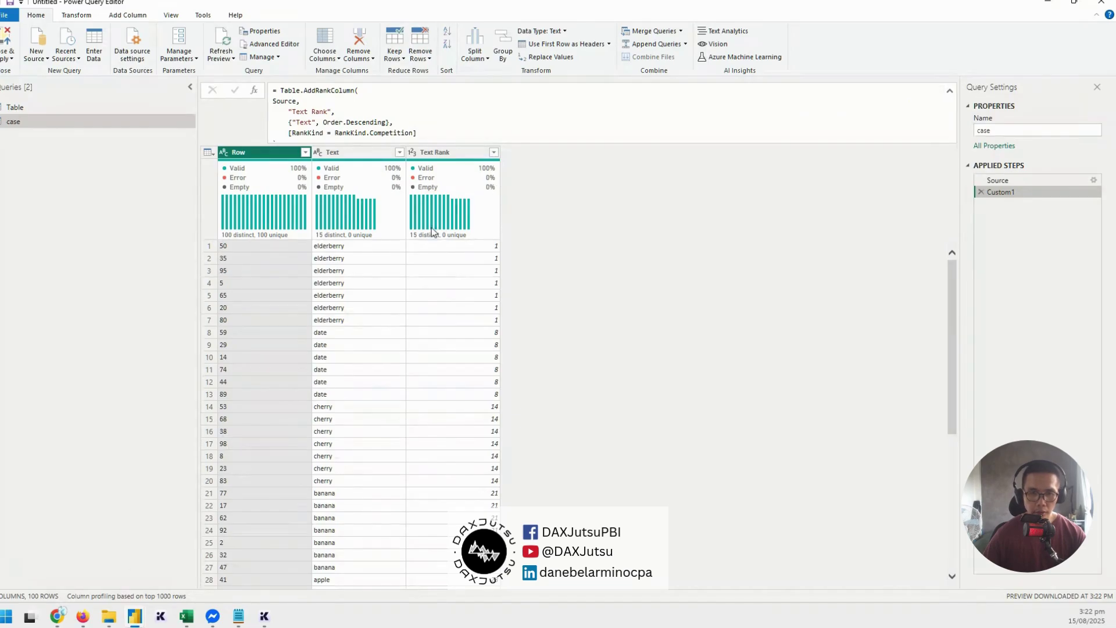
pyautogui.scroll(-6, 431, 314)
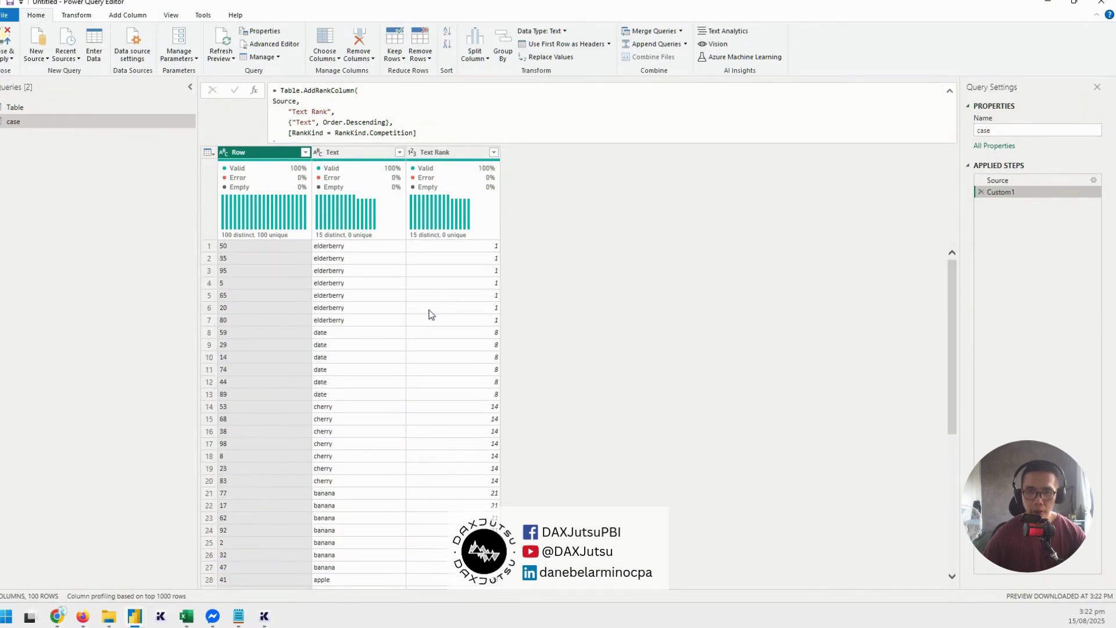
pyautogui.scroll(3, 431, 314)
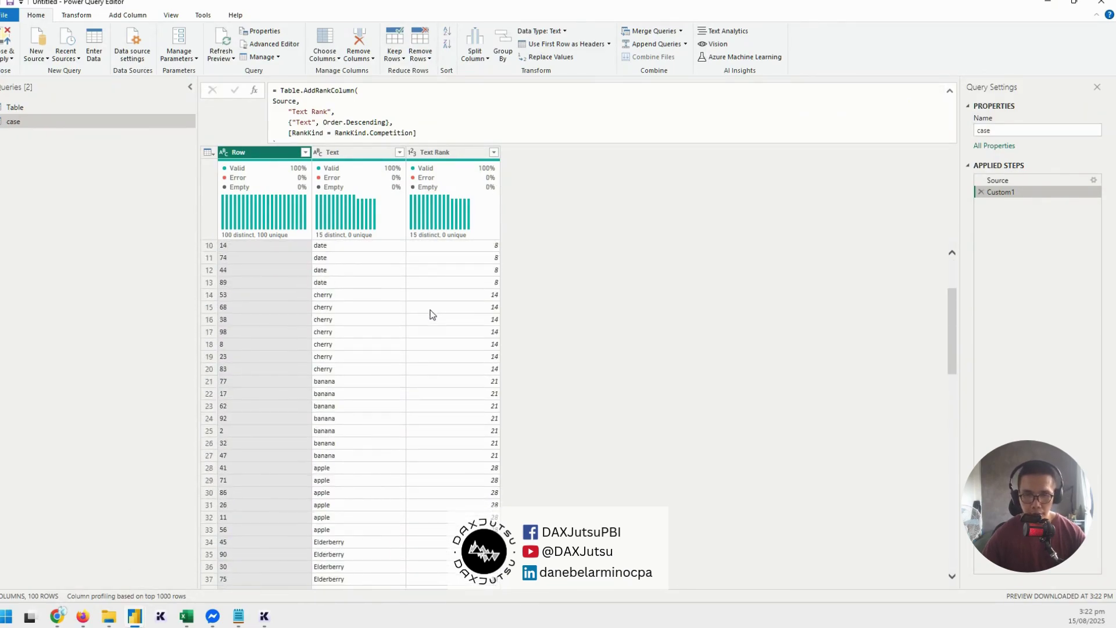
pyautogui.scroll(-4, 459, 305)
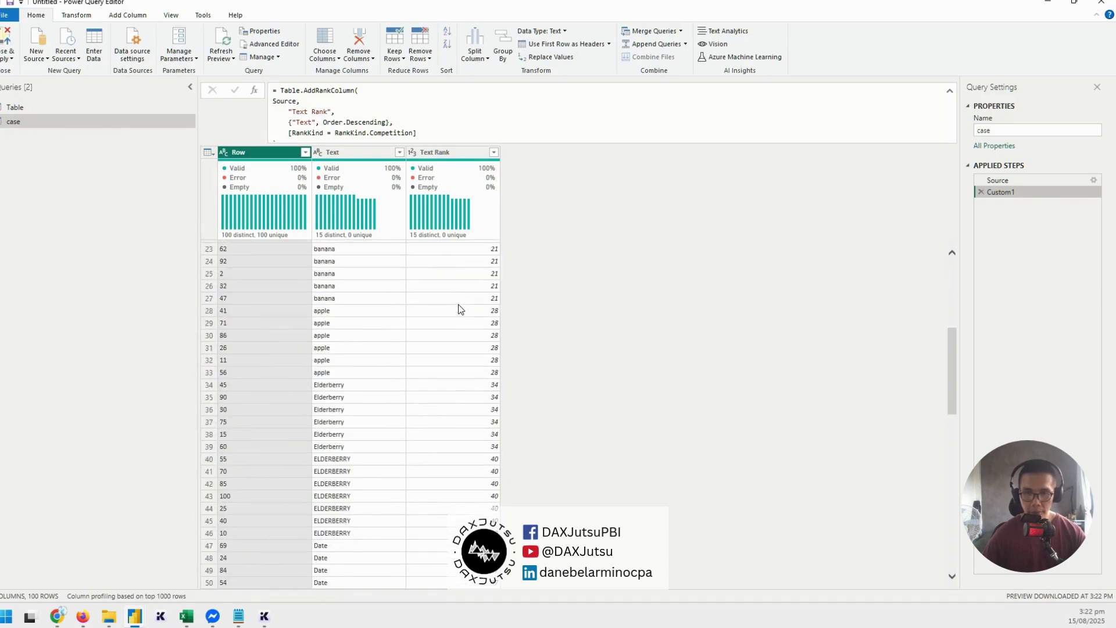
pyautogui.scroll(7, 458, 305)
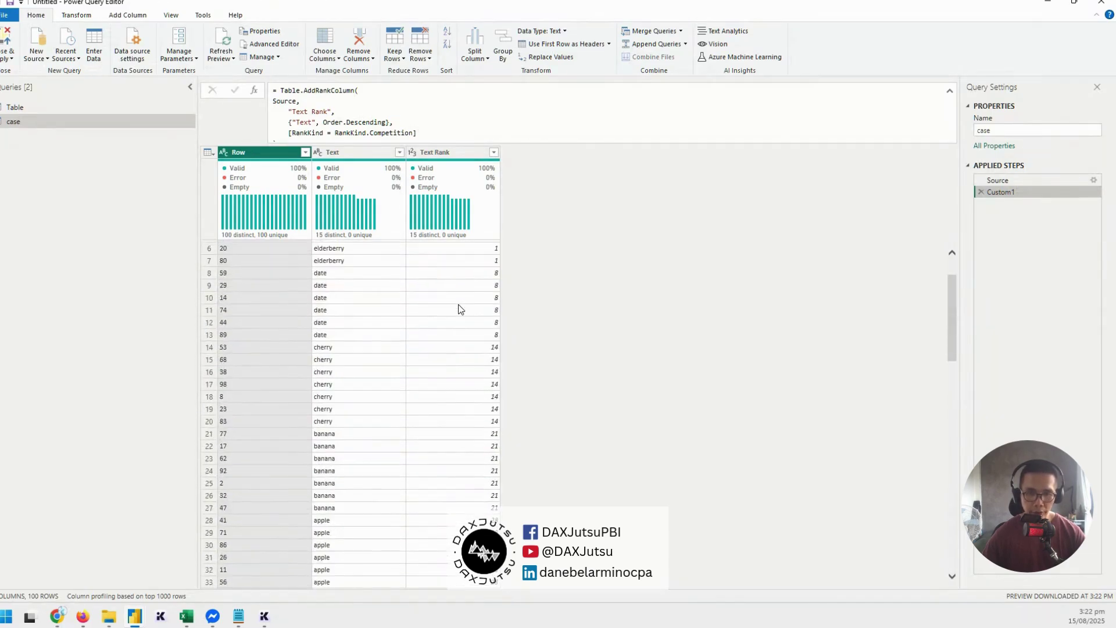
pyautogui.scroll(-7, 459, 305)
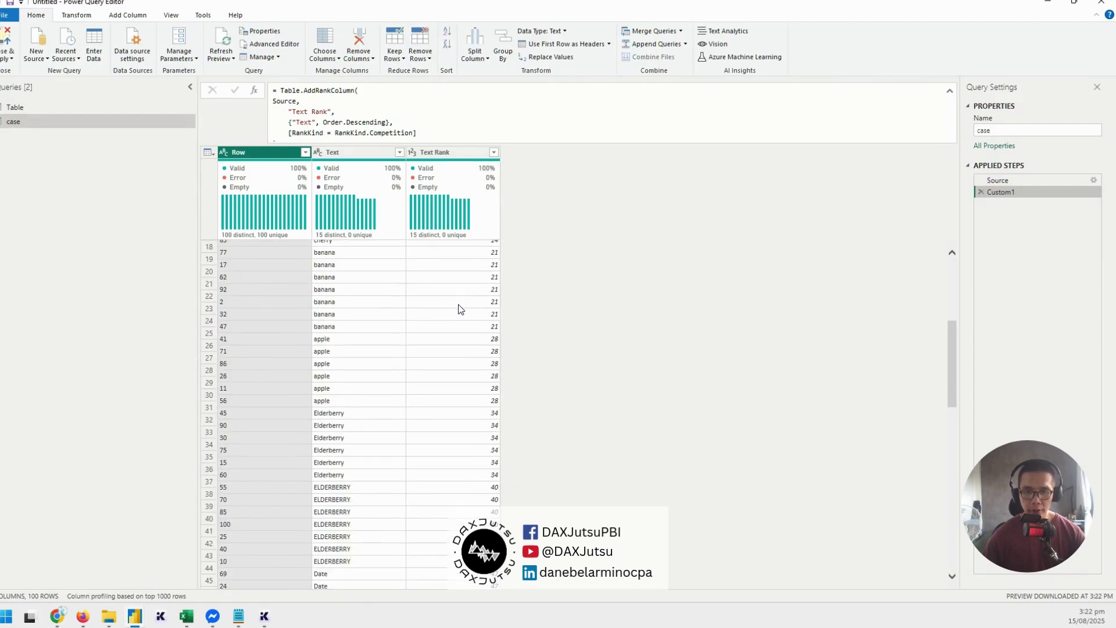
pyautogui.scroll(-11, 459, 306)
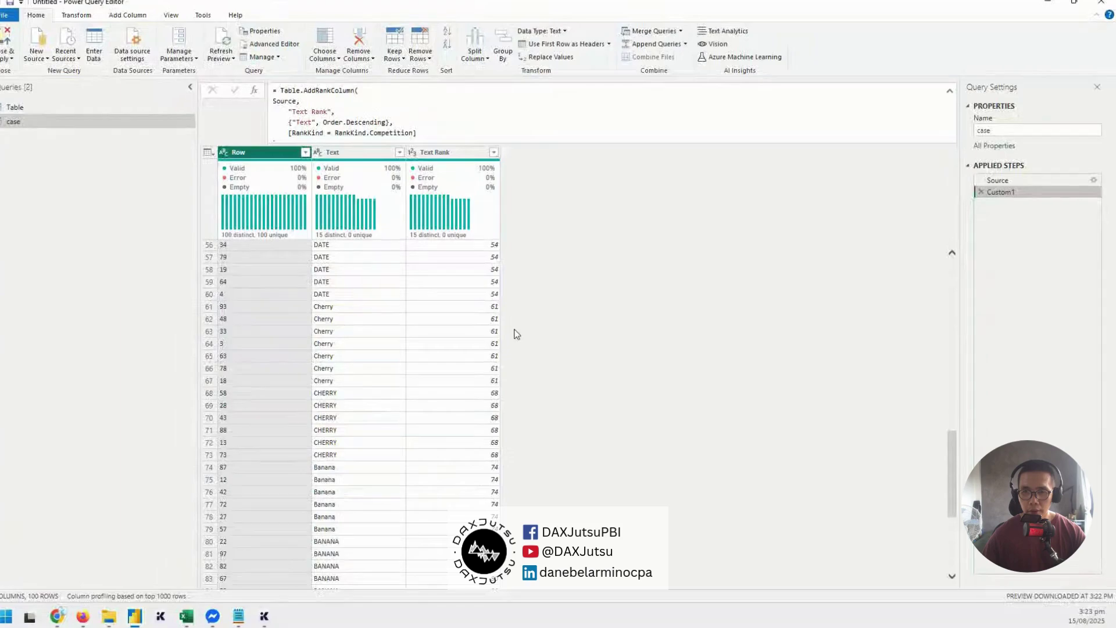
pyautogui.scroll(15, 449, 278)
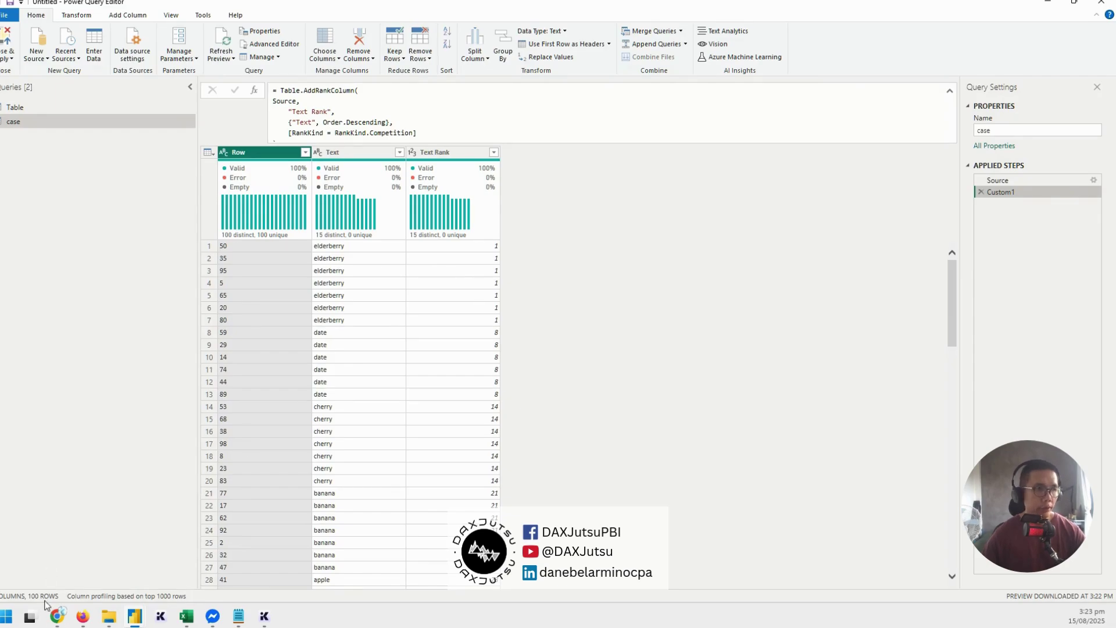
pyautogui.moveTo(58, 612)
pyautogui.click(317, 433)
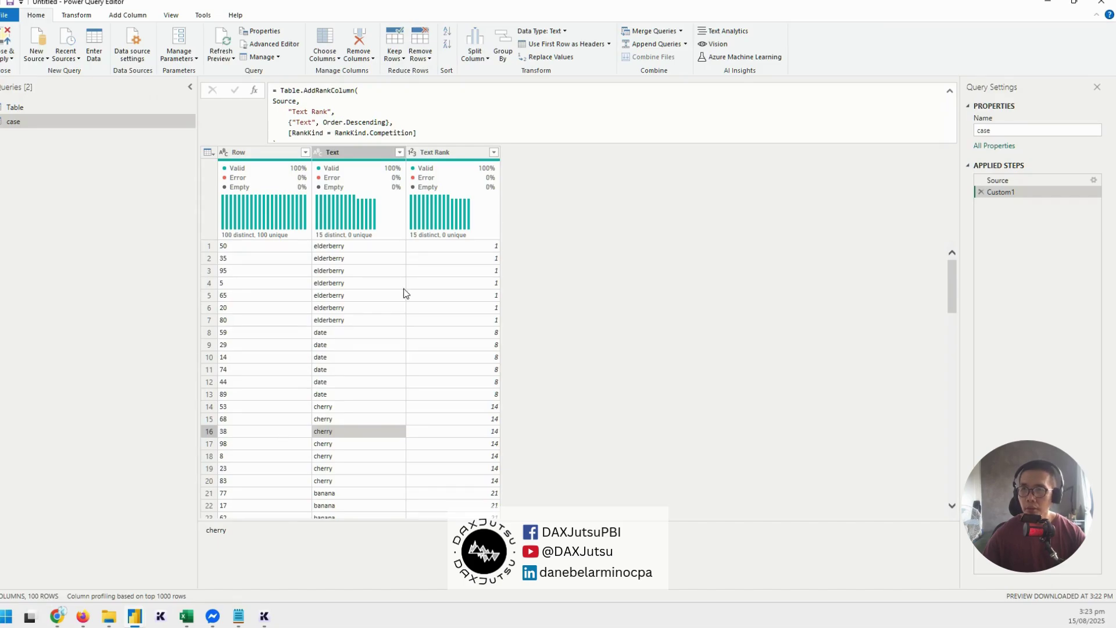
# Switch to the Table.AddRankColumn documentation and examine the optional options argument, the usage example and the related resources.
pyautogui.hotkey('alt', 'Tab')
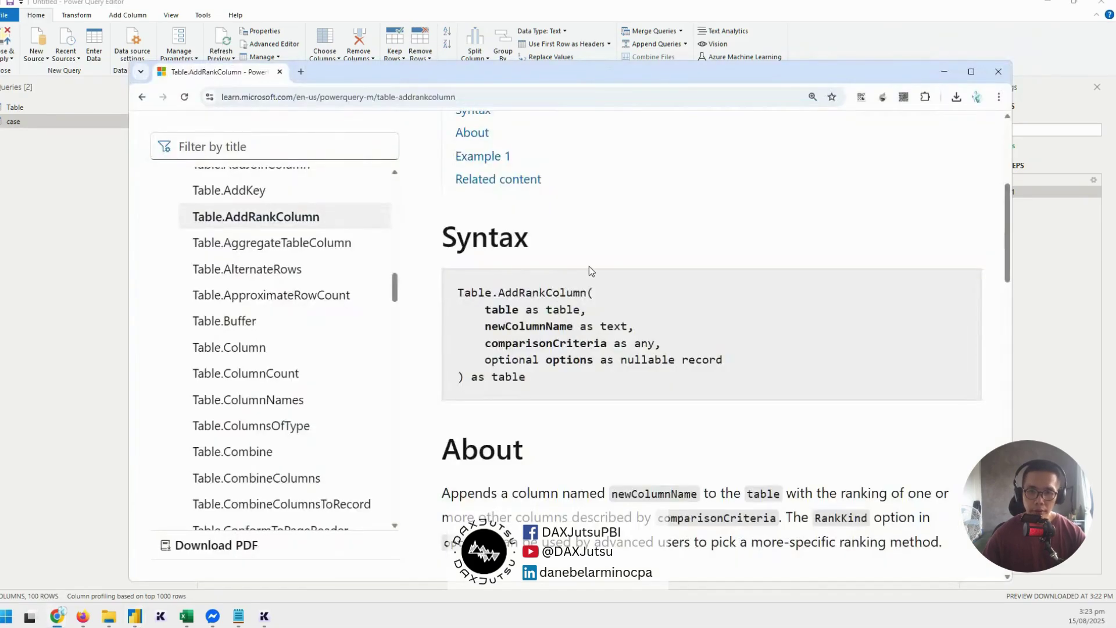
pyautogui.scroll(-1, 588, 267)
pyautogui.click(971, 72)
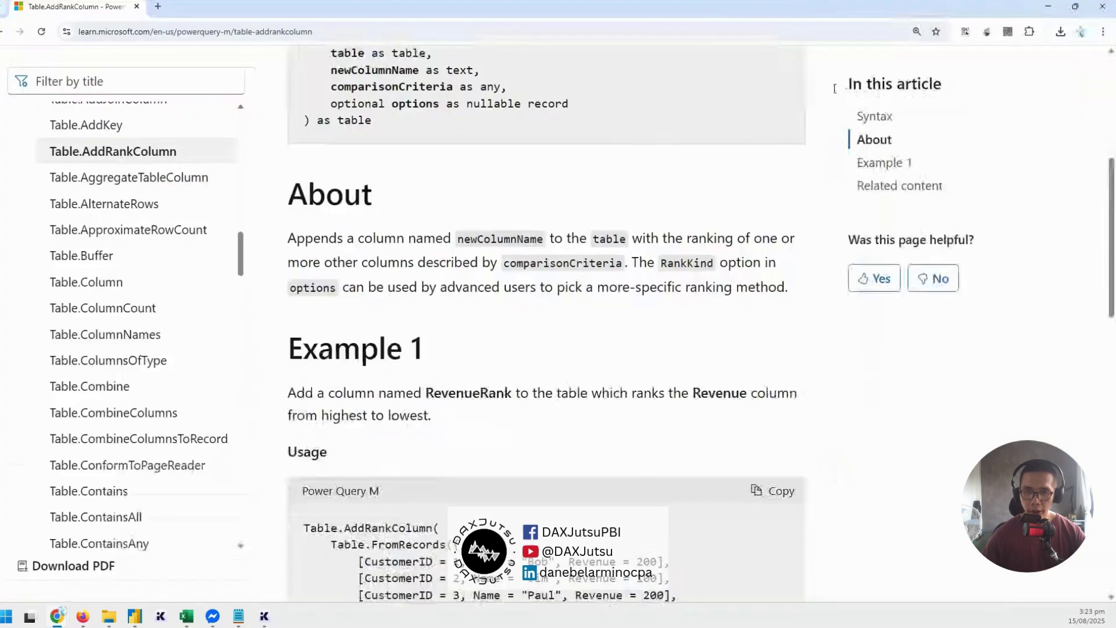
pyautogui.scroll(-5, 564, 353)
pyautogui.scroll(8, 564, 352)
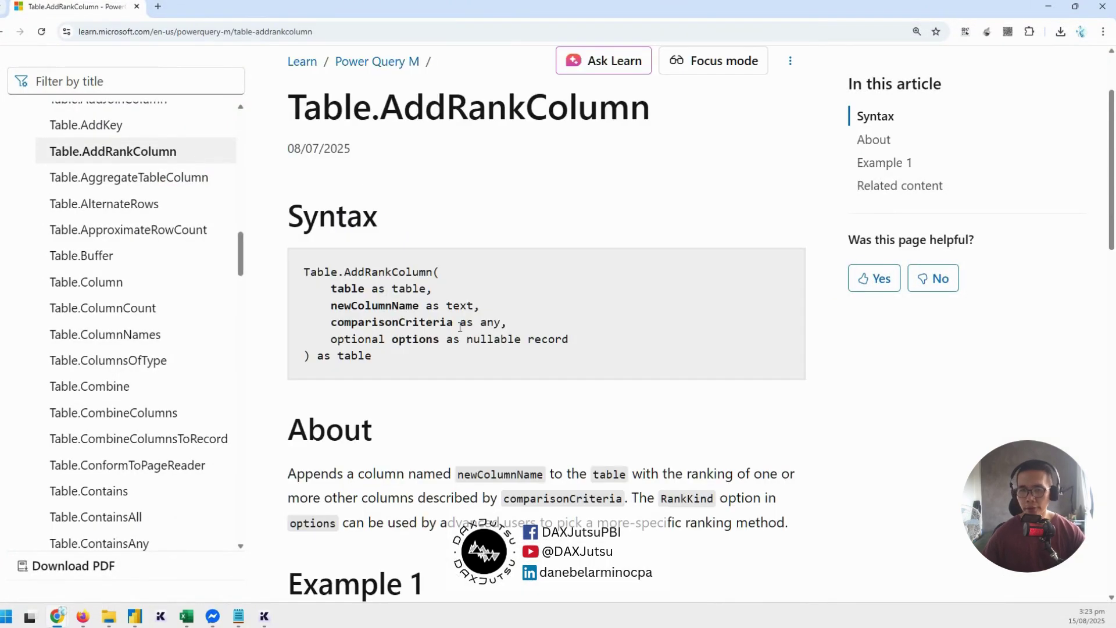
pyautogui.moveTo(332, 344); pyautogui.dragTo(616, 343)
pyautogui.scroll(-10, 616, 343)
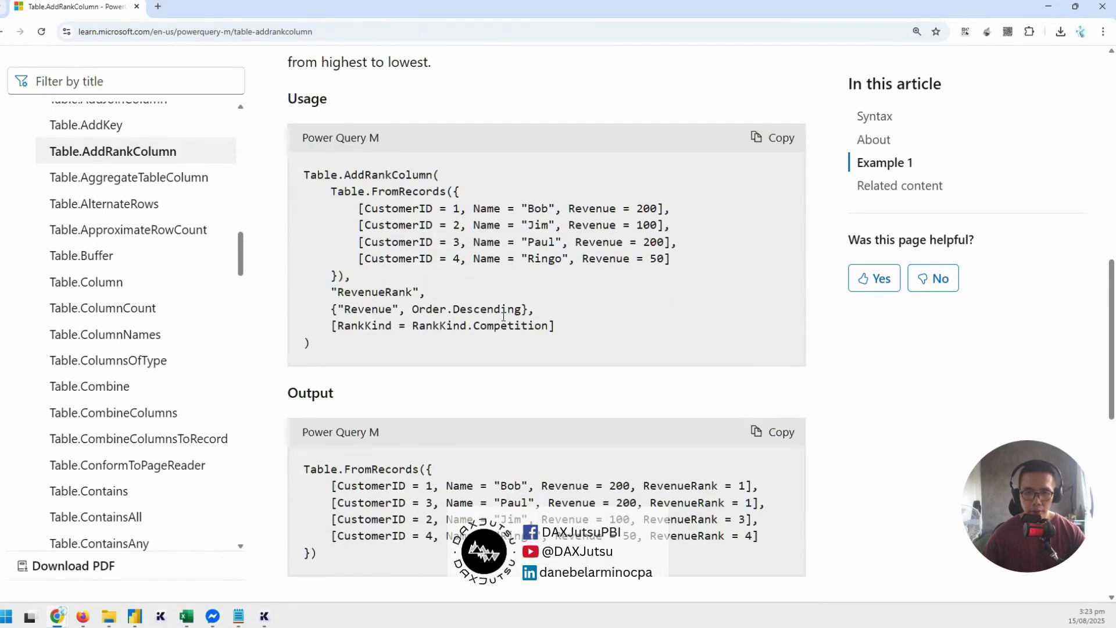
pyautogui.scroll(-6, 517, 328)
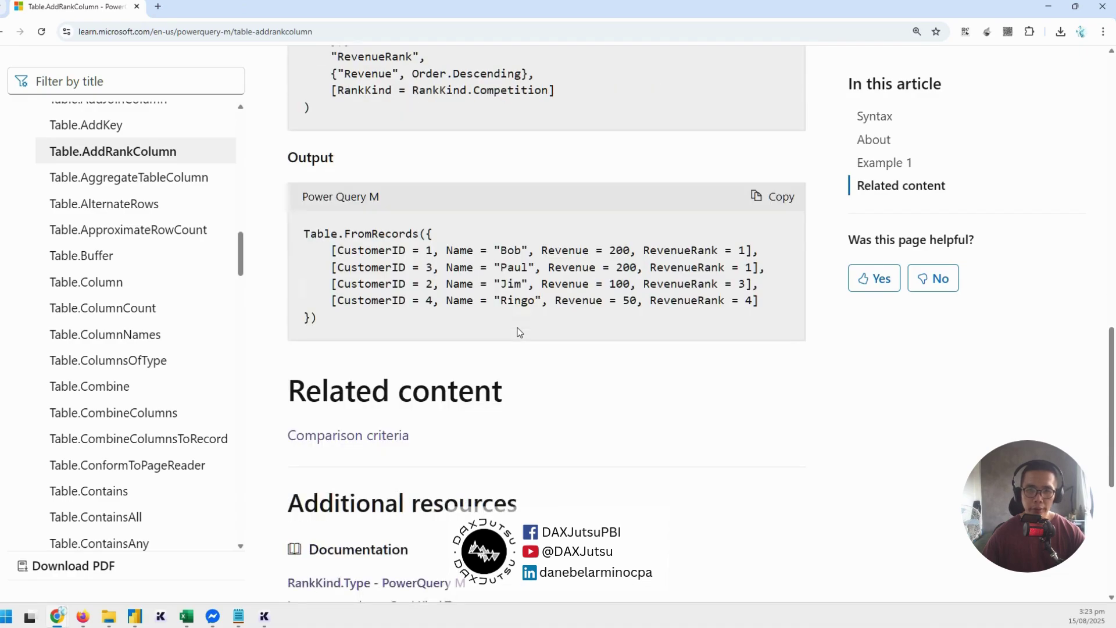
pyautogui.scroll(-1, 519, 332)
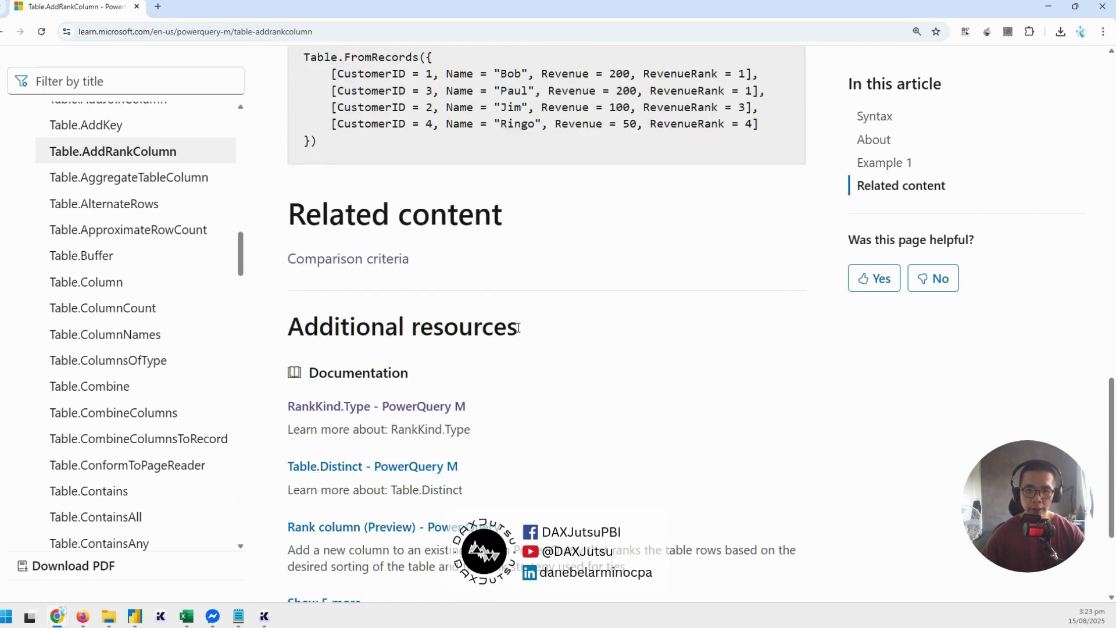
# Open the RankKind.Type reference and copy the word Dense from the allowed values table.
pyautogui.click(424, 406)
pyautogui.scroll(-4, 501, 299)
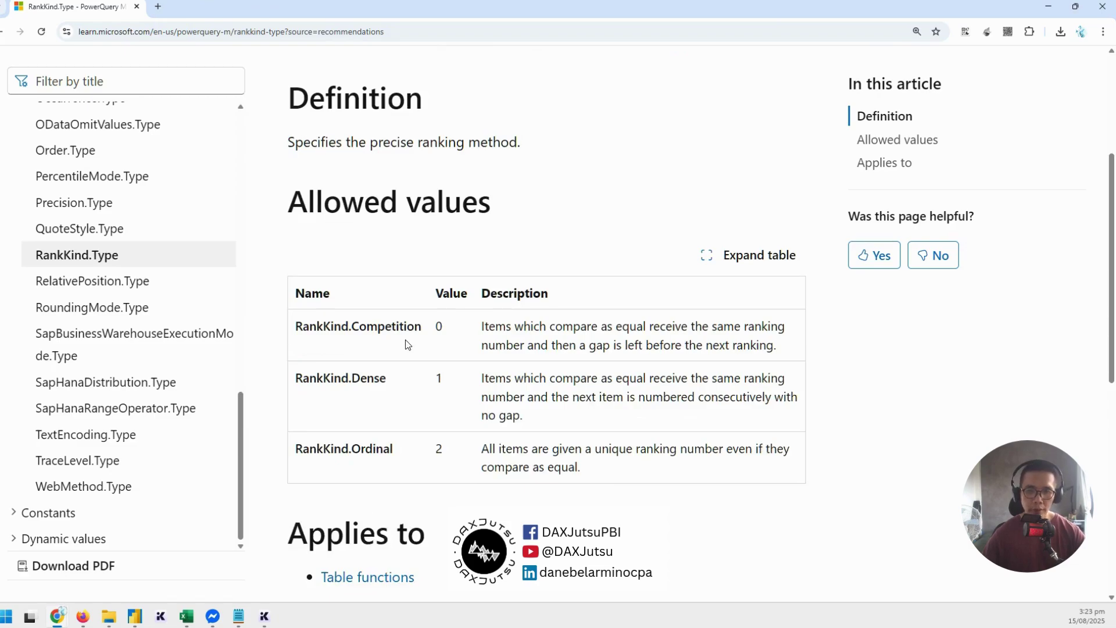
pyautogui.doubleClick(375, 380)
pyautogui.hotkey('ctrl', 'c')
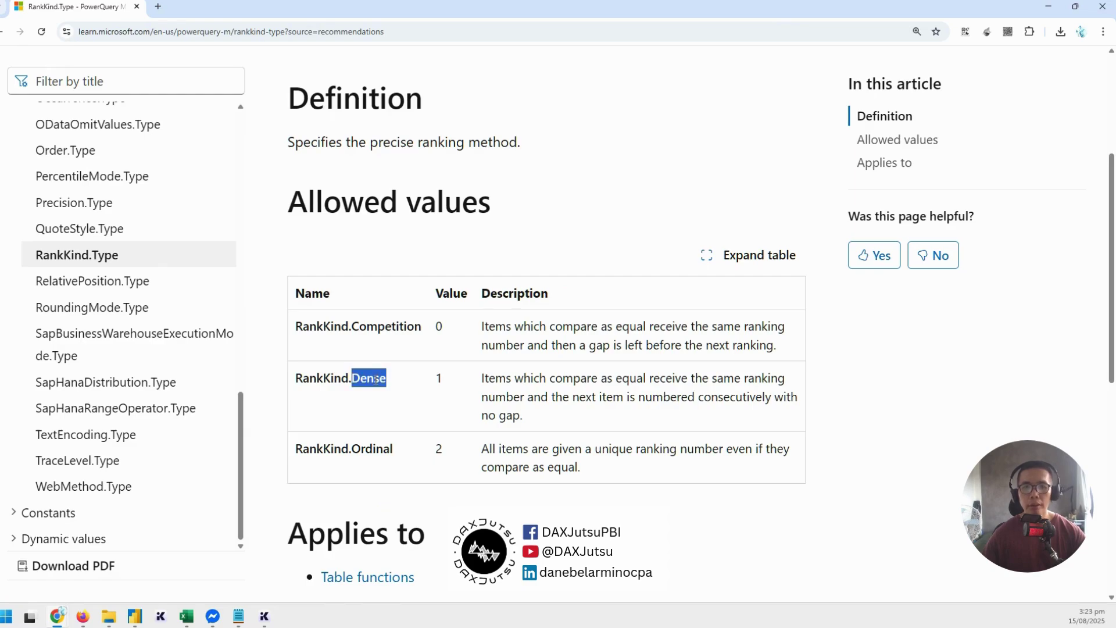
# Return to the Power Query Editor, change the formula's RankKind option to RankKind.Dense, apply it and check the Text Rank column.
pyautogui.hotkey('alt', 'Tab')
pyautogui.click(399, 128)
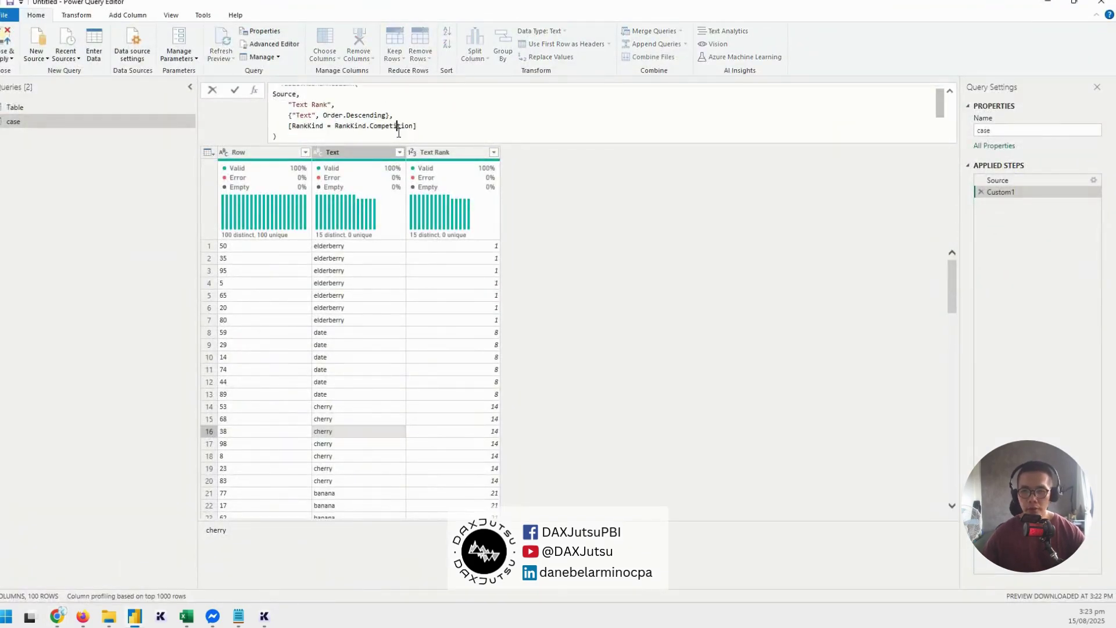
pyautogui.doubleClick(399, 119)
pyautogui.hotkey('ctrl', 'v')
pyautogui.click(667, 232)
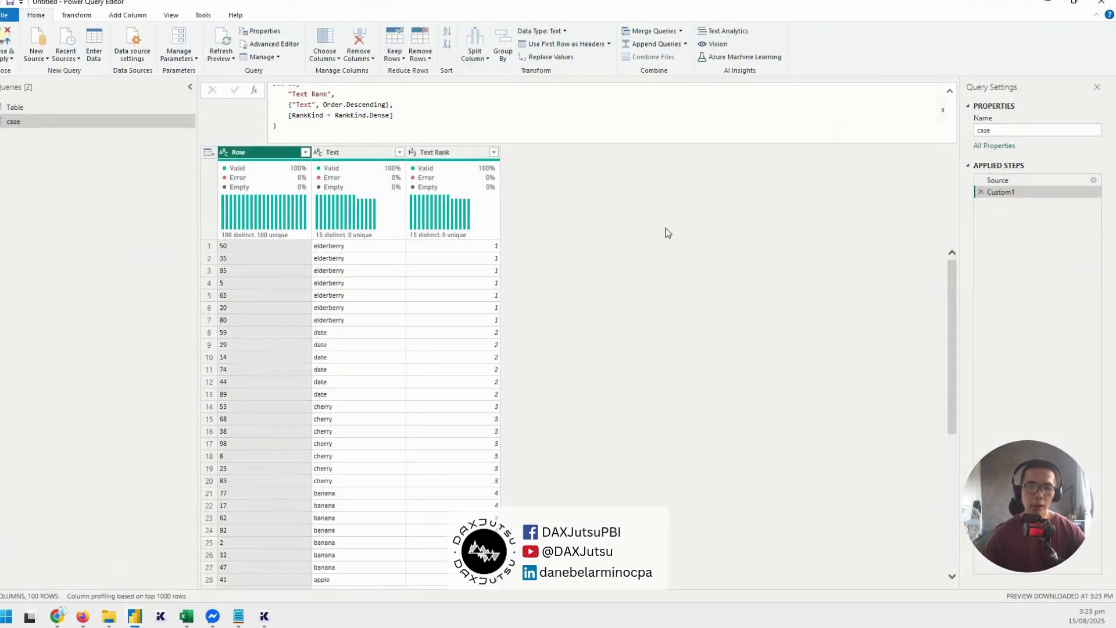
pyautogui.scroll(-4, 543, 264)
pyautogui.scroll(4, 501, 312)
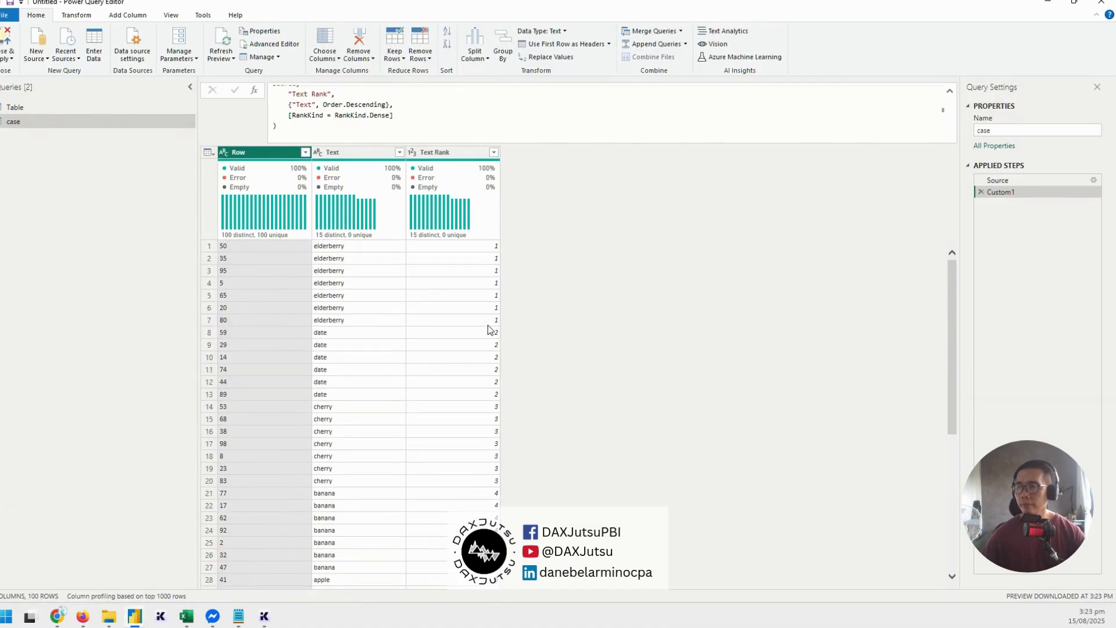
# Rename the Custom1 applied step of the case query as Added Rank Column.
pyautogui.scroll(-6, 488, 327)
pyautogui.scroll(-1, 491, 318)
pyautogui.scroll(-4, 491, 320)
pyautogui.scroll(10, 491, 319)
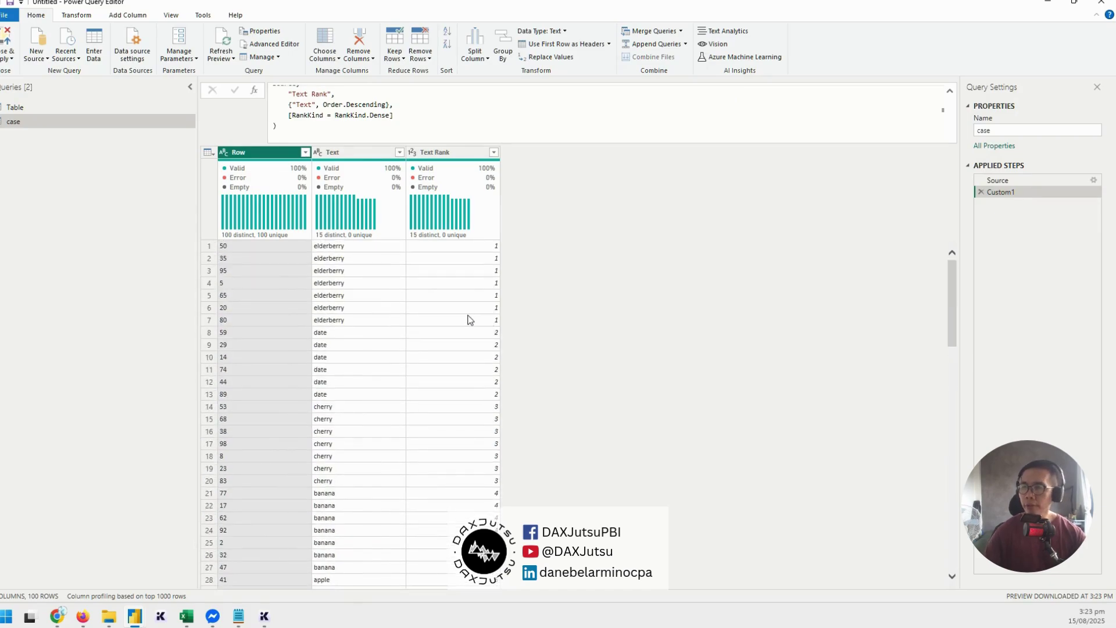
pyautogui.rightClick(1050, 193)
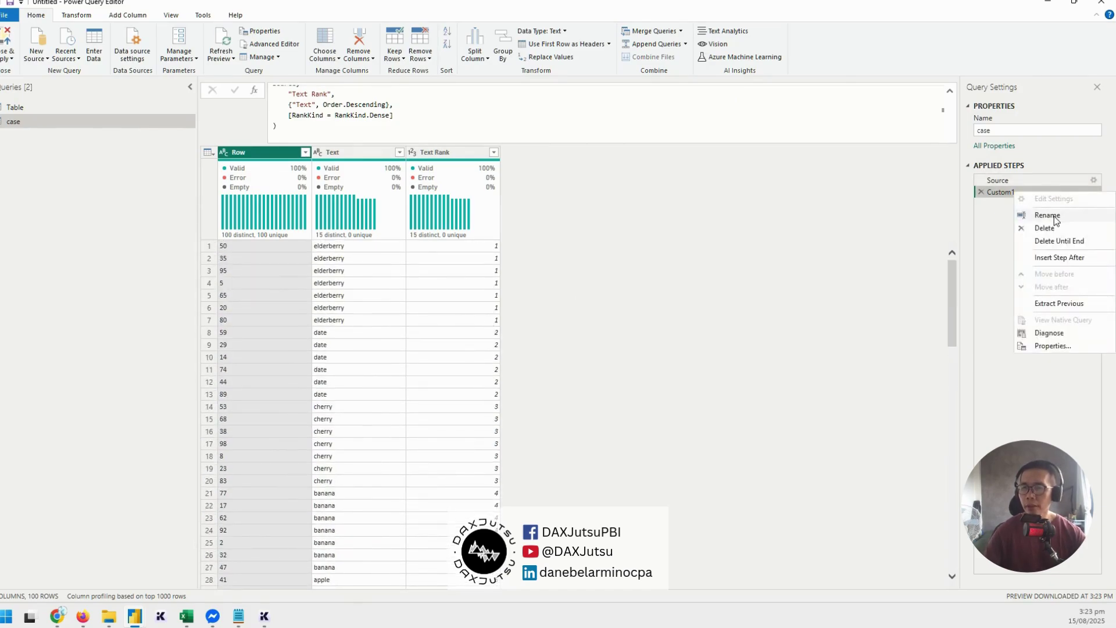
pyautogui.click(1054, 215)
pyautogui.write('Added Rank Colu')
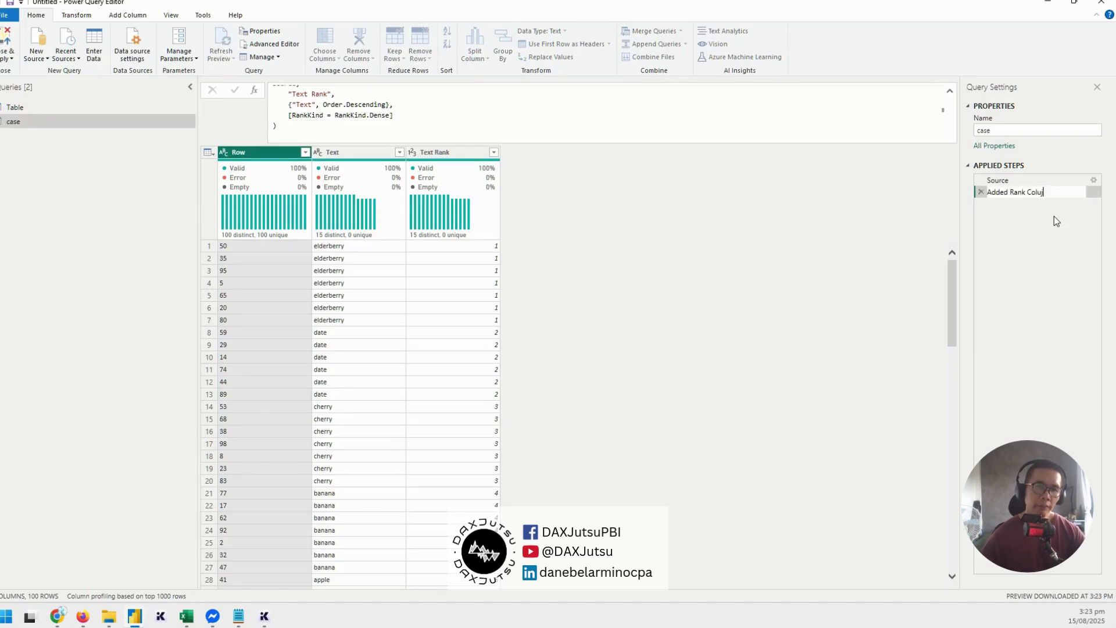
pyautogui.write('mn')
pyautogui.press('Return')
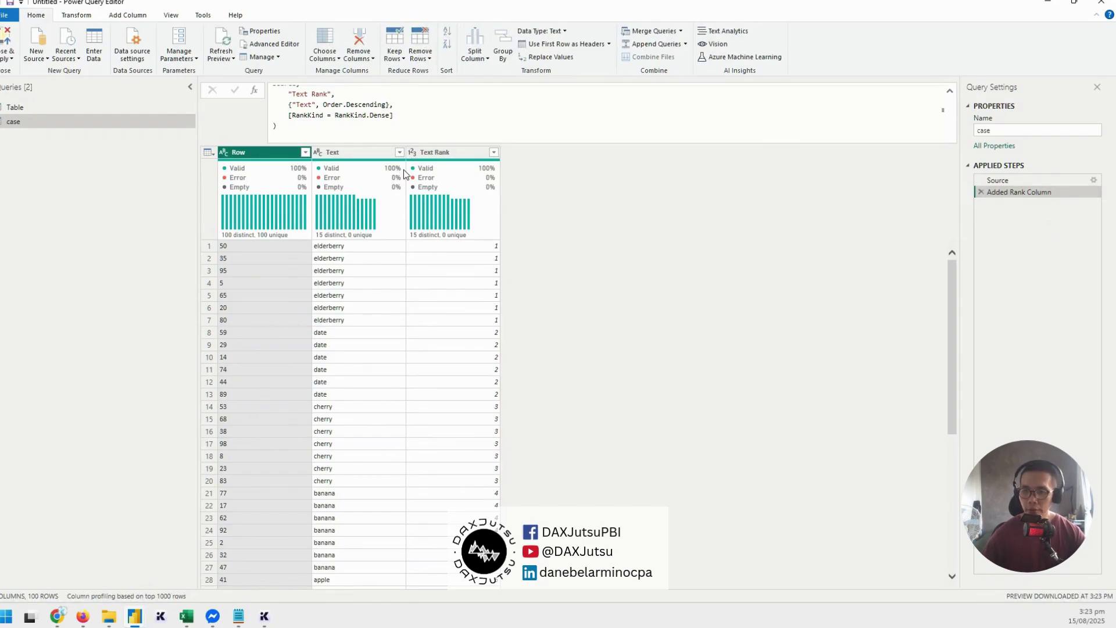
# Examine the Text column's distribution and compare how each letter-case variant of the fruit names is paired with its Text Rank.
pyautogui.click(360, 153)
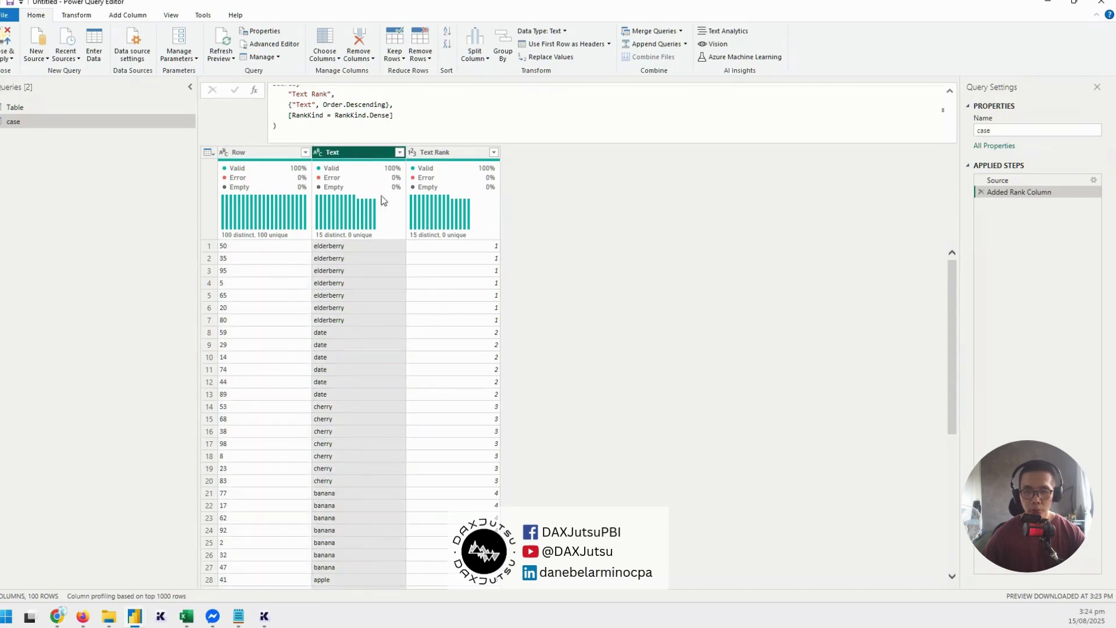
pyautogui.moveTo(694, 414); pyautogui.dragTo(678, 469)
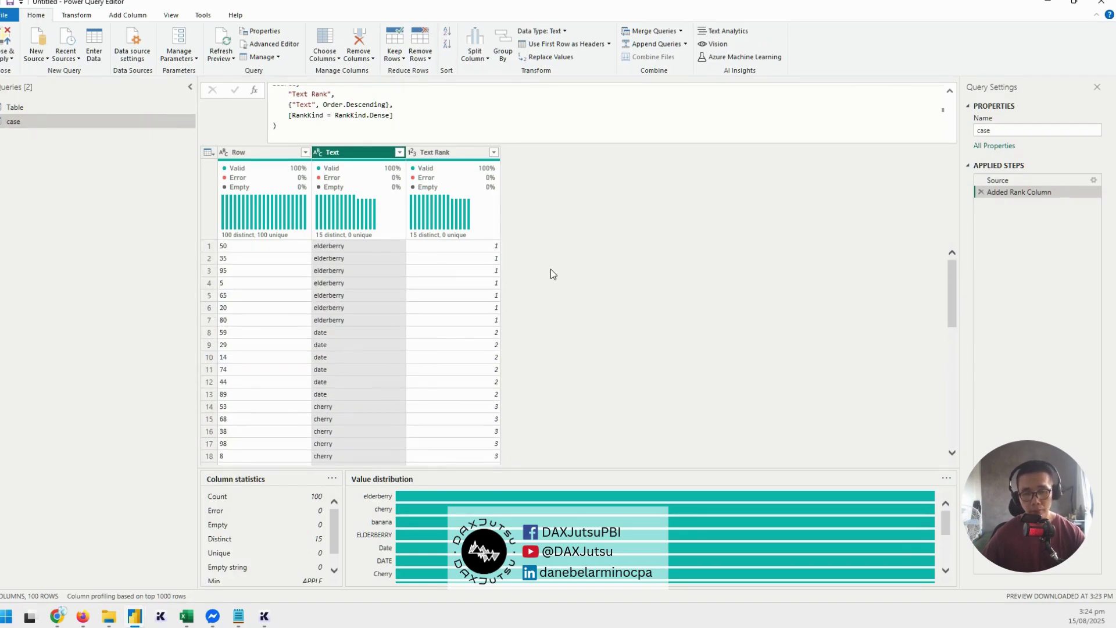
pyautogui.click(357, 257)
pyautogui.scroll(-1, 372, 329)
pyautogui.scroll(-7, 374, 332)
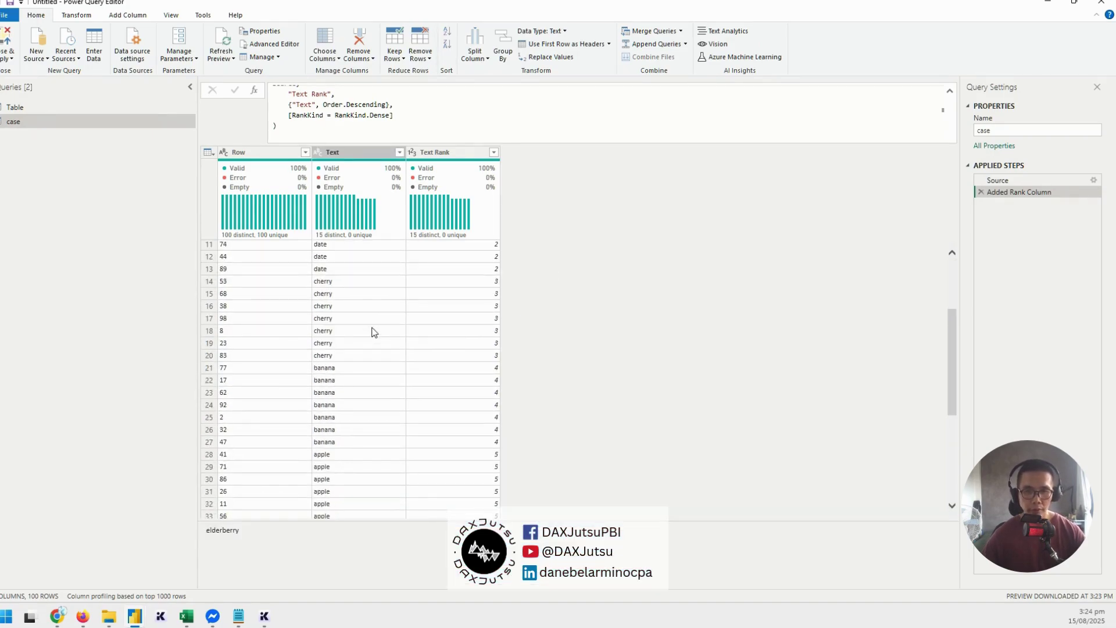
pyautogui.scroll(7, 379, 328)
pyautogui.scroll(-7, 378, 328)
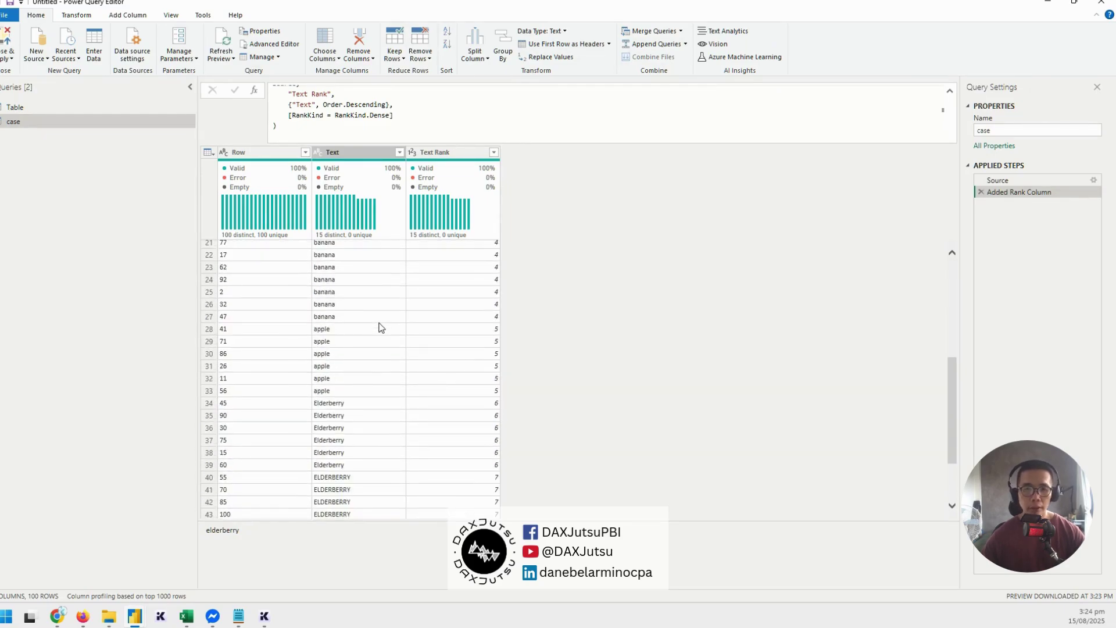
pyautogui.scroll(3, 388, 383)
pyautogui.scroll(-3, 387, 384)
pyautogui.scroll(3, 367, 273)
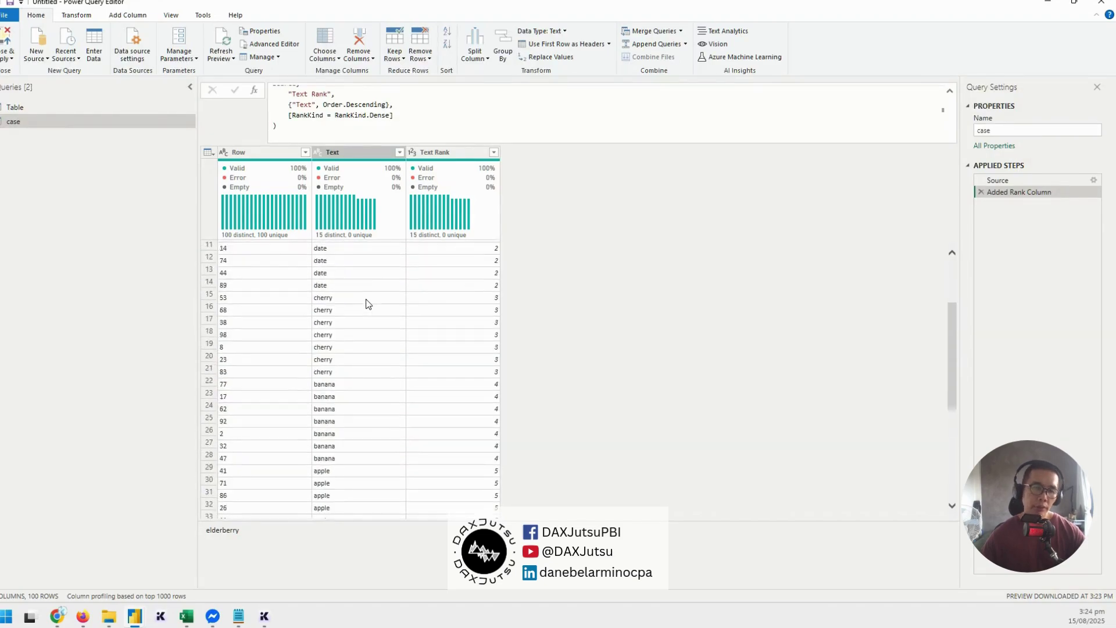
pyautogui.scroll(3, 367, 303)
pyautogui.scroll(-2, 366, 303)
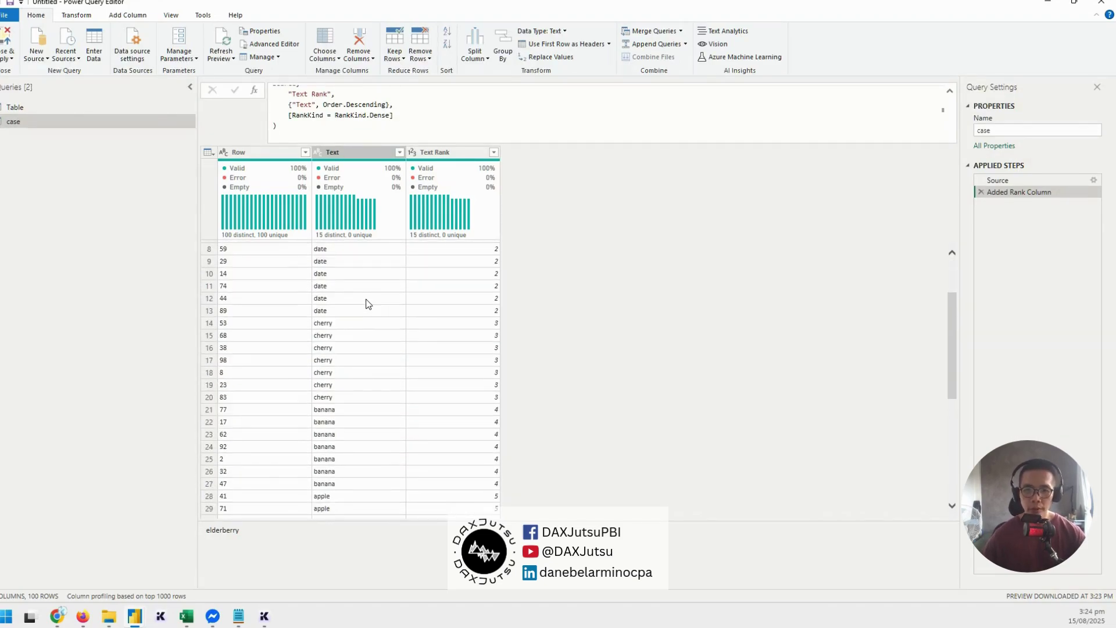
pyautogui.scroll(-1, 366, 303)
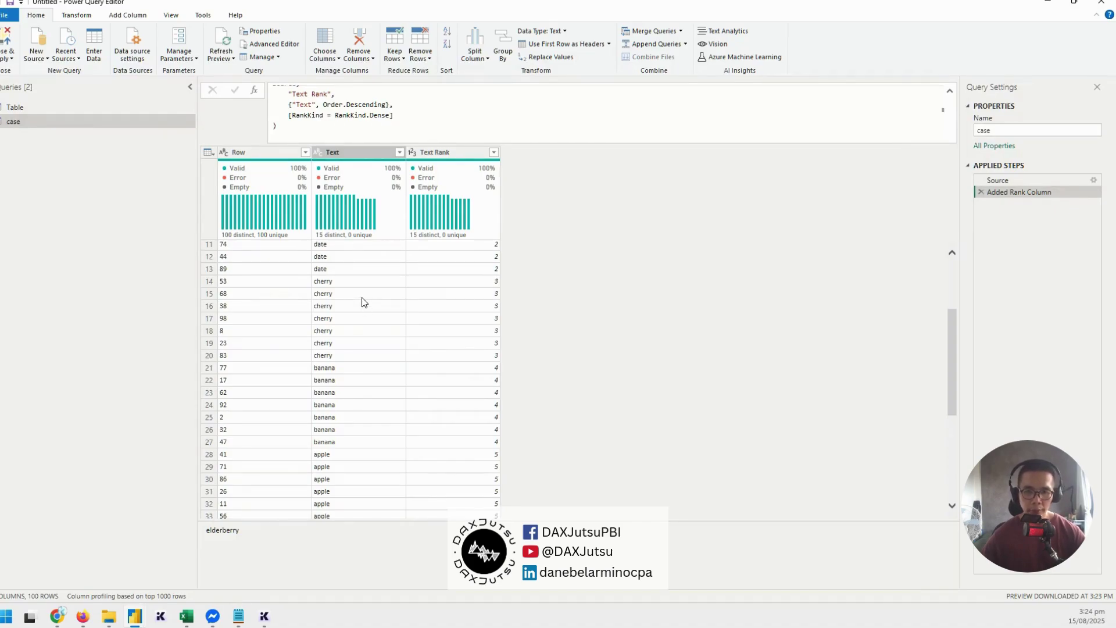
pyautogui.scroll(-3, 362, 298)
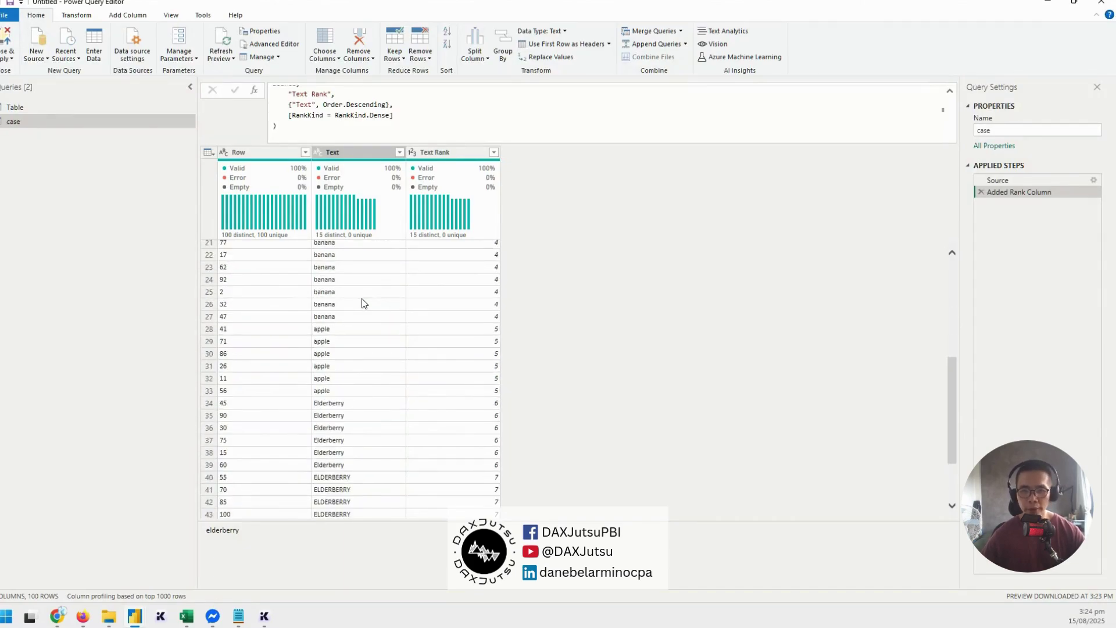
pyautogui.scroll(-1, 362, 298)
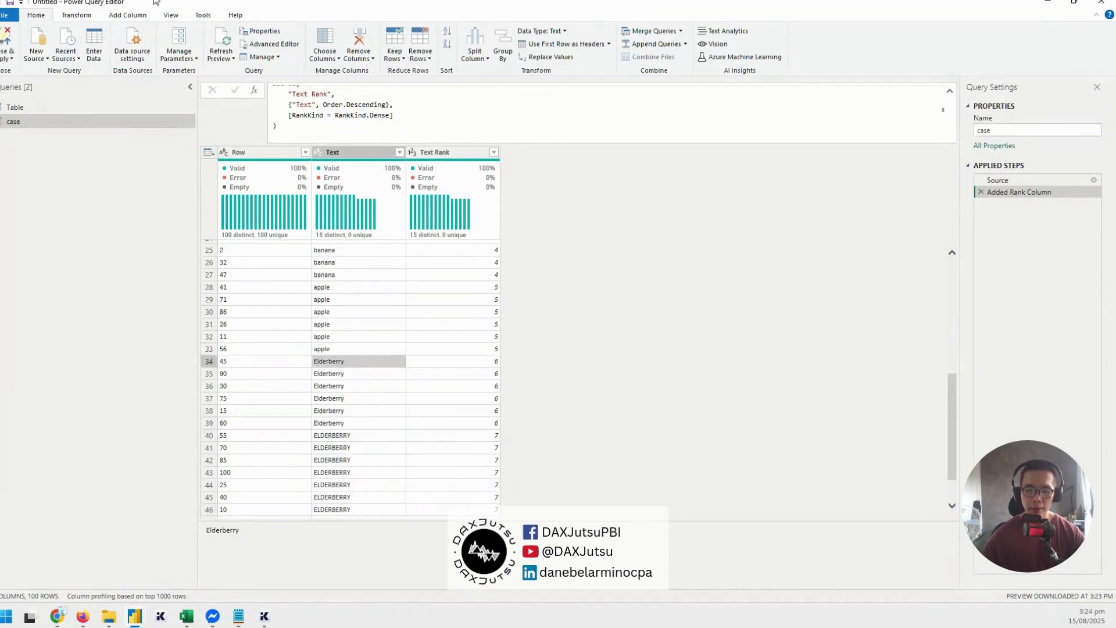
# Start a custom column named Text2 with the formula [Text] & Character.FromNumber(8203).
pyautogui.click(127, 15)
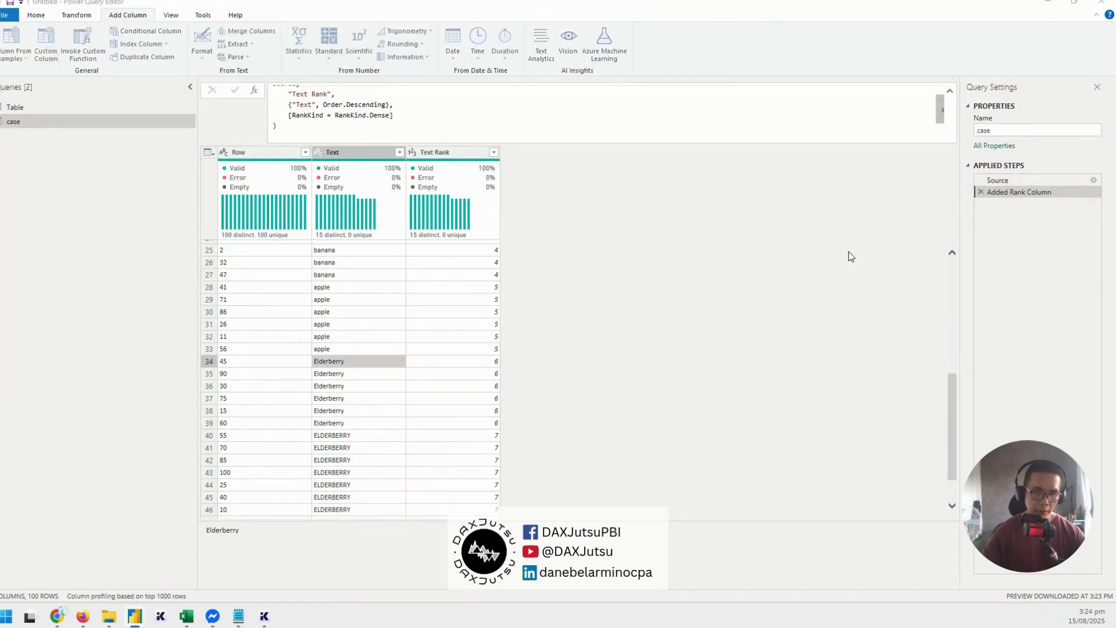
pyautogui.hotkey('alt', 'a')
pyautogui.press('c')
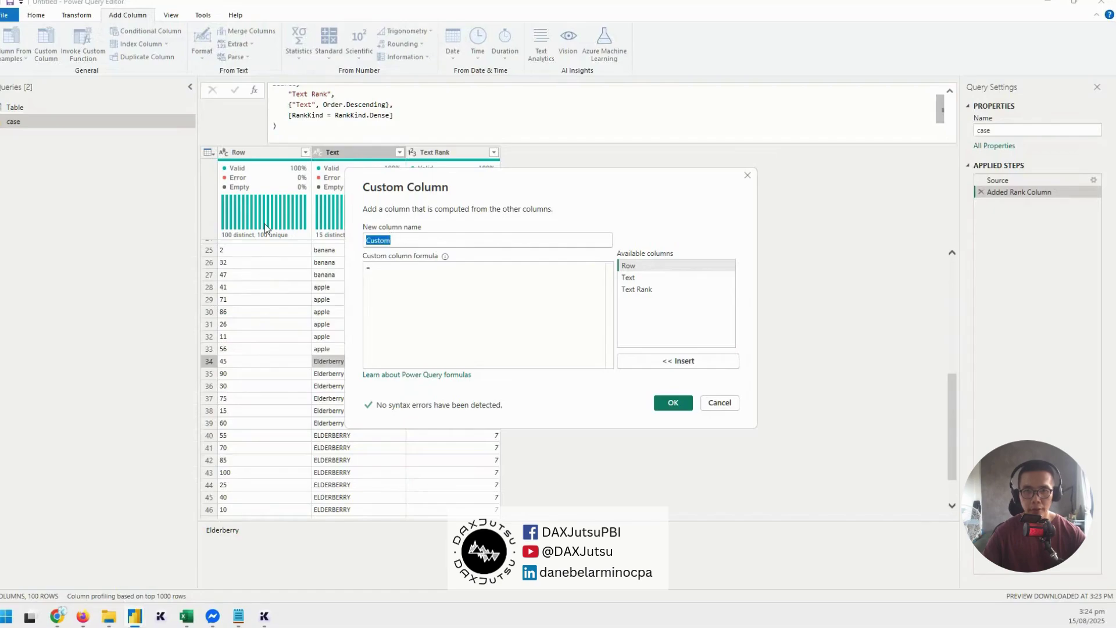
pyautogui.write('Text2')
pyautogui.click(469, 273)
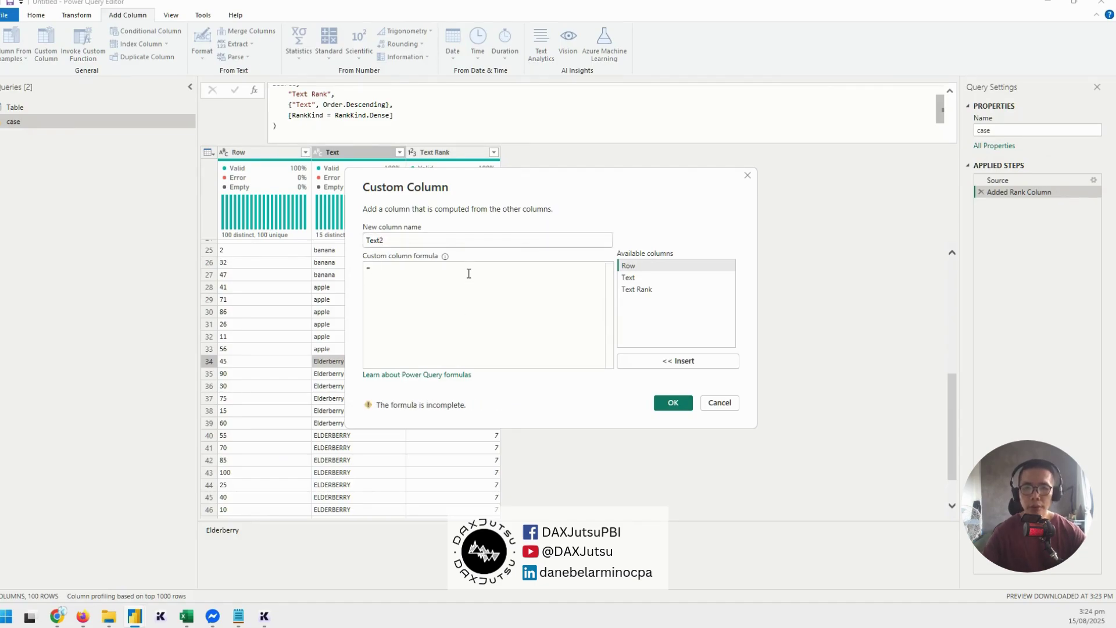
pyautogui.doubleClick(632, 277)
pyautogui.write('&')
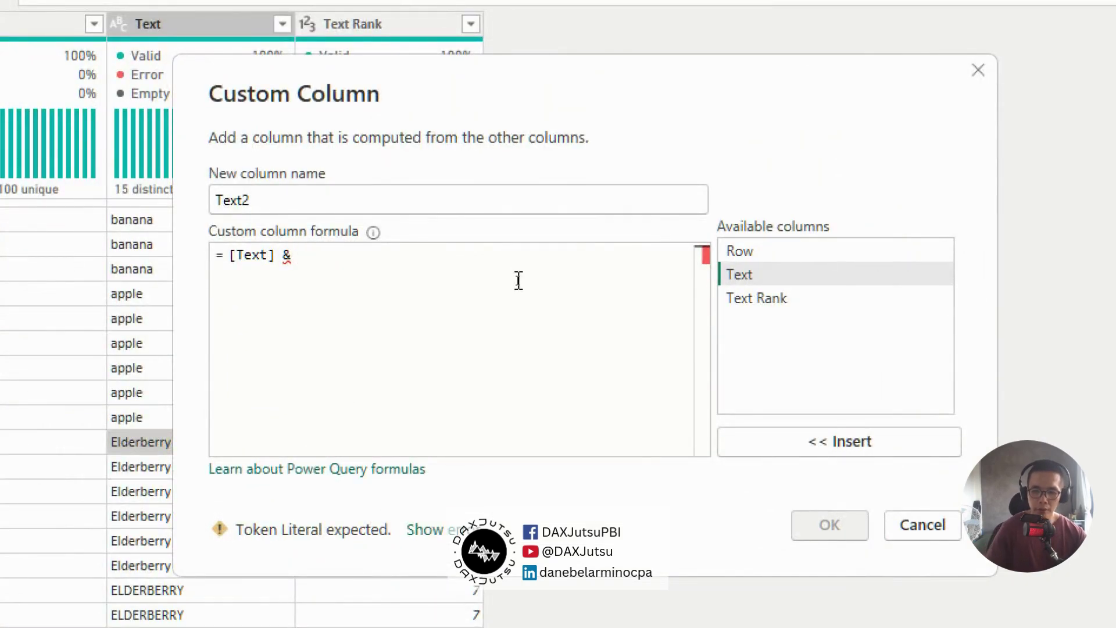
pyautogui.write(' Character')
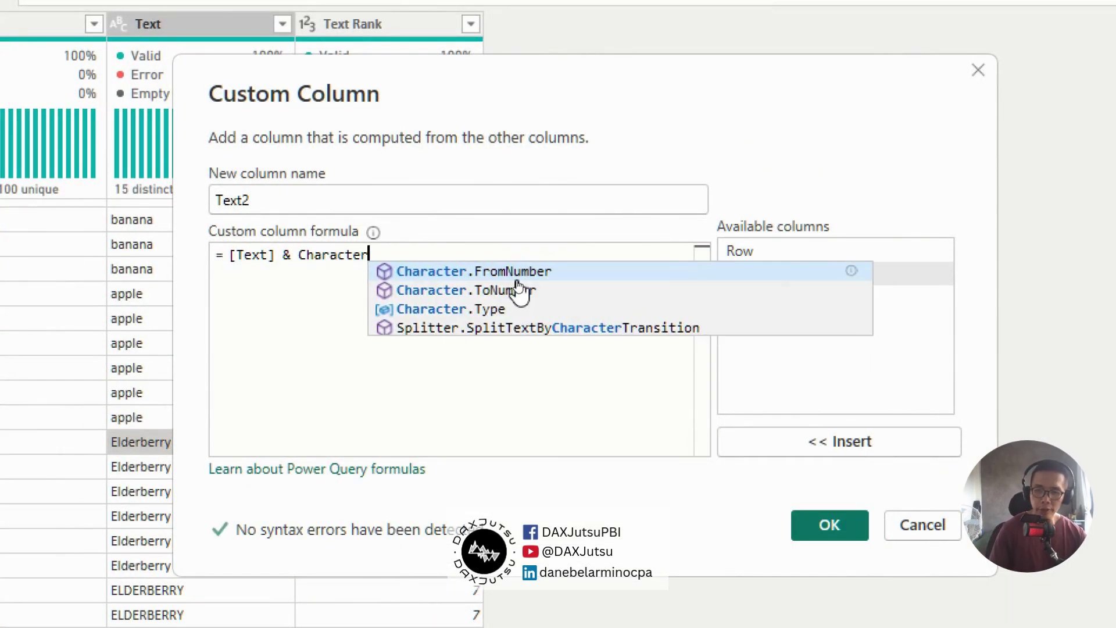
pyautogui.click(538, 271)
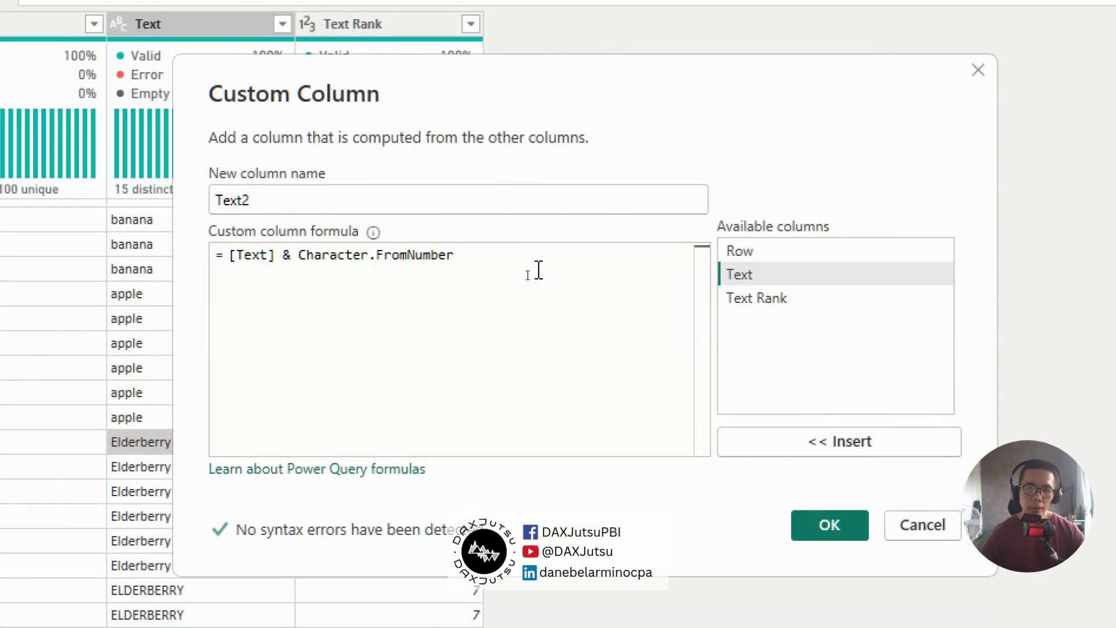
pyautogui.write('(8203')
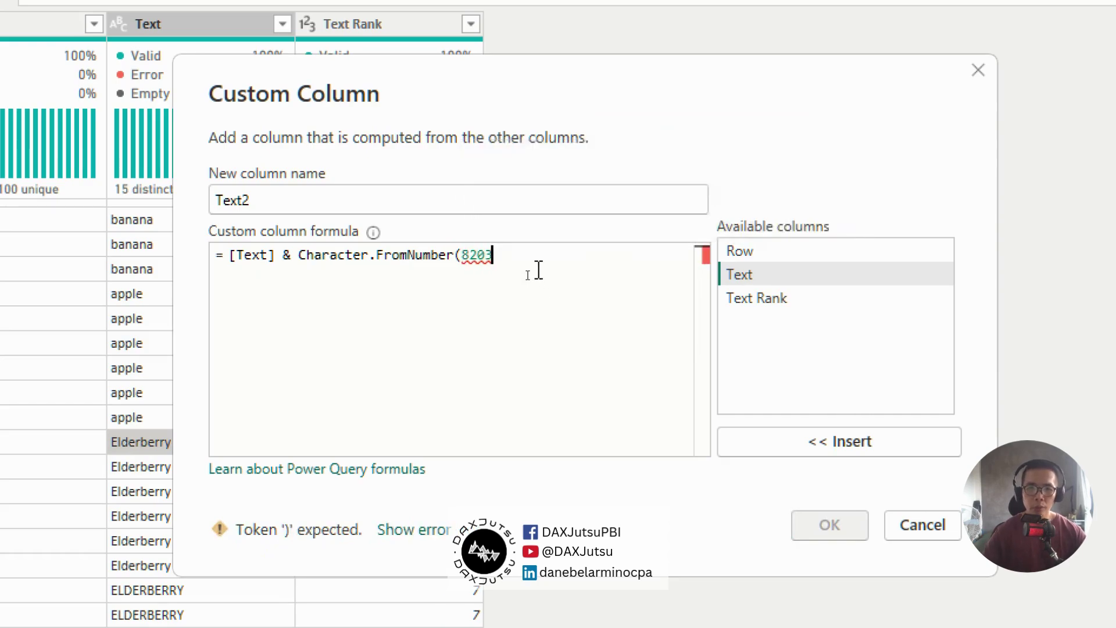
pyautogui.write(')')
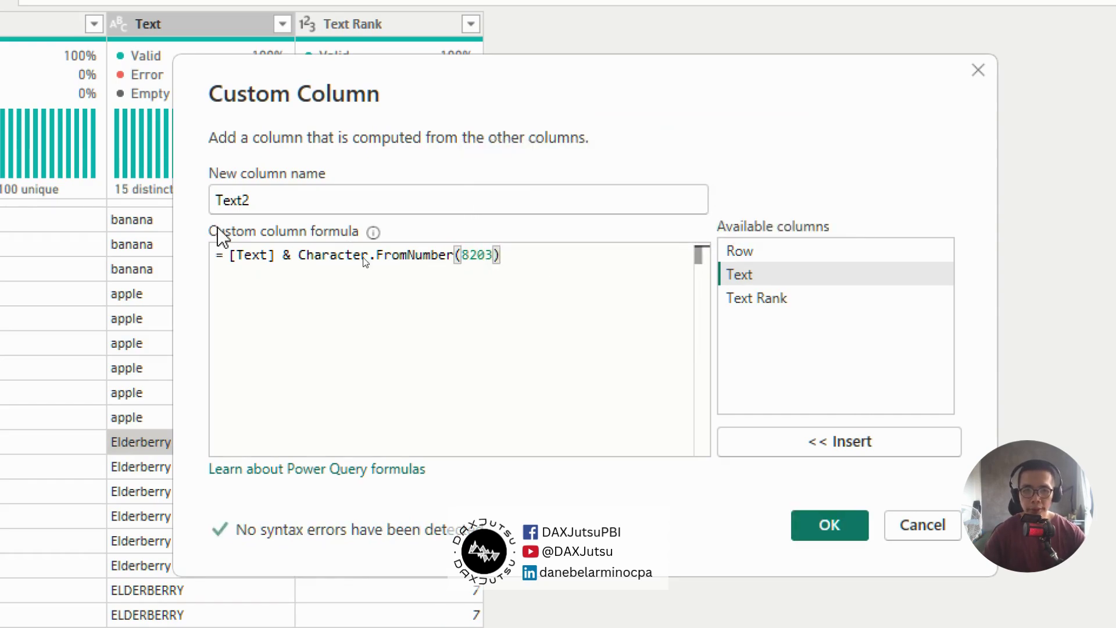
# Wrap the character expression in Text.Repeat with [Text Rank] as the repeat count and create the Text2 column.
pyautogui.click(297, 257)
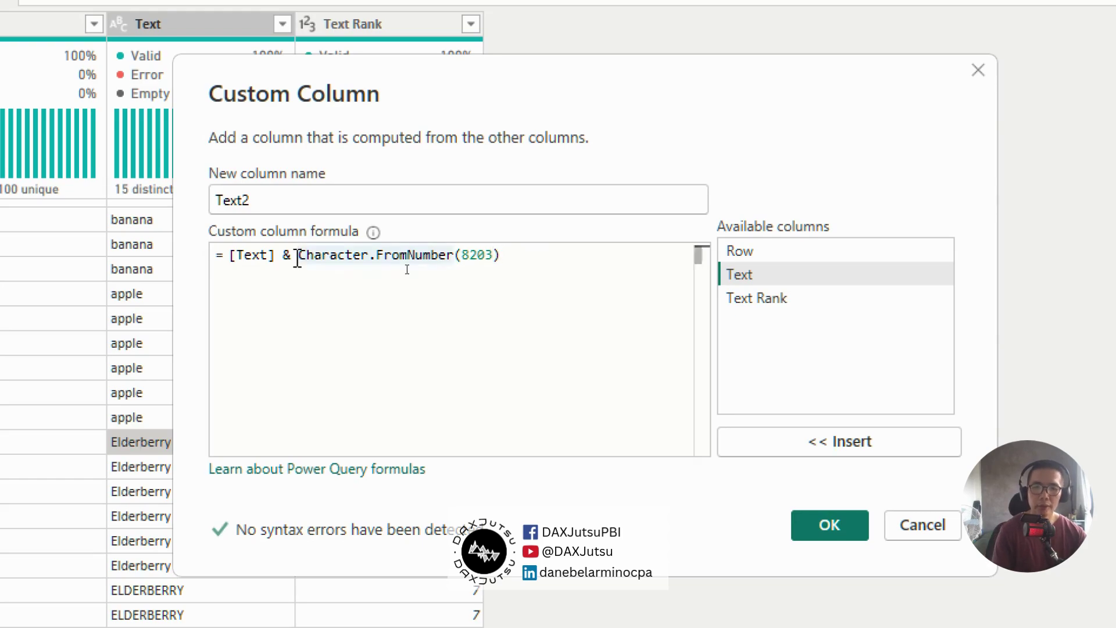
pyautogui.write('Text.Repea')
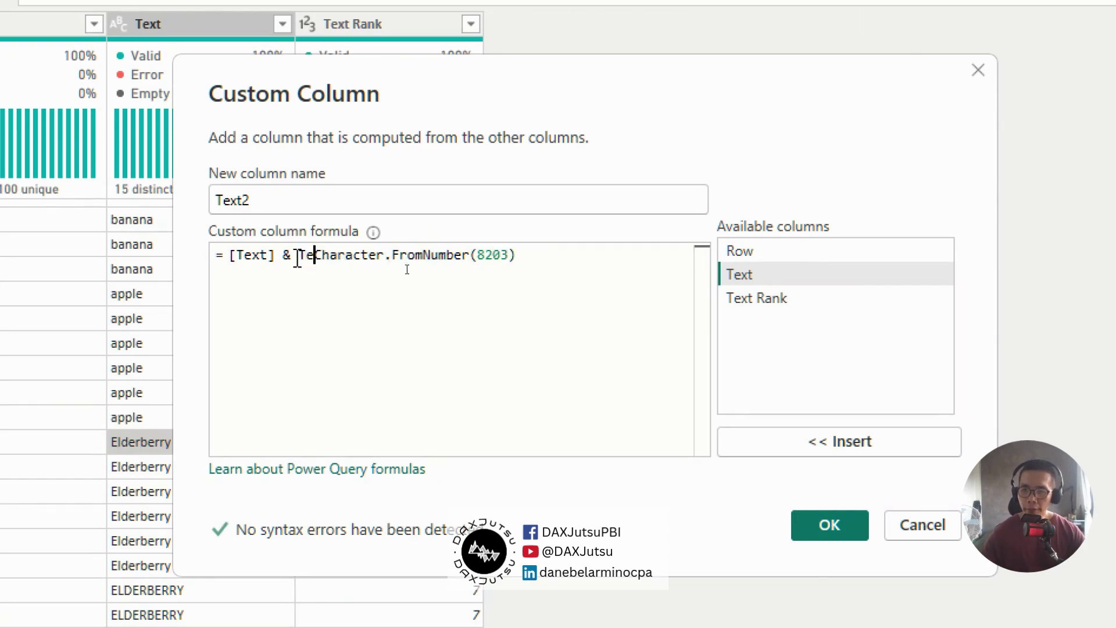
pyautogui.write('t(')
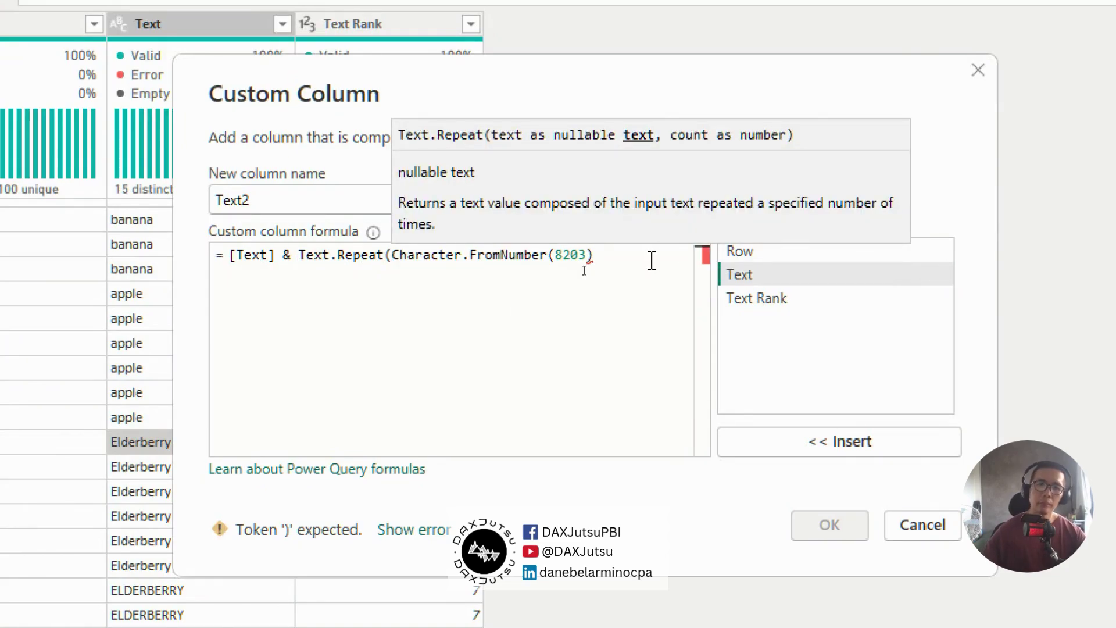
pyautogui.click(652, 260)
pyautogui.write(',')
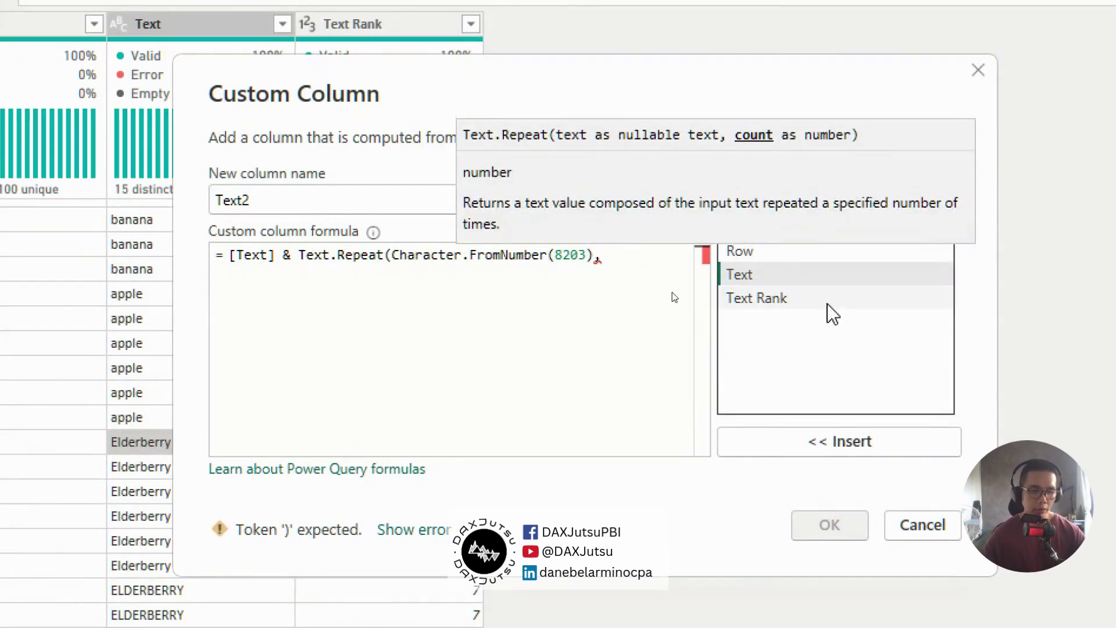
pyautogui.doubleClick(828, 303)
pyautogui.write(')')
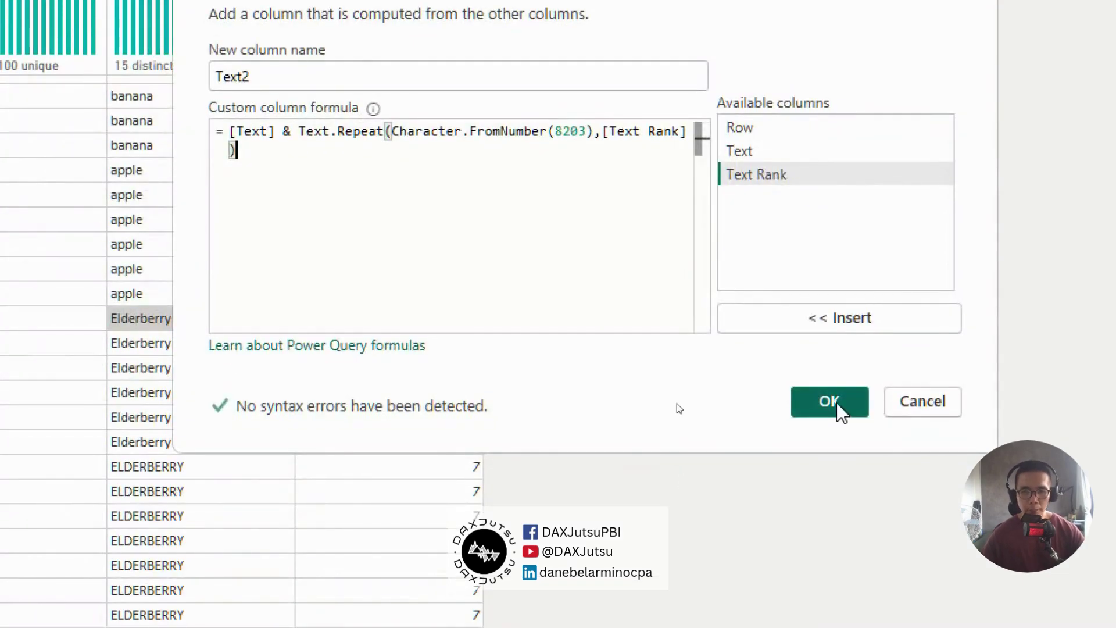
pyautogui.click(830, 402)
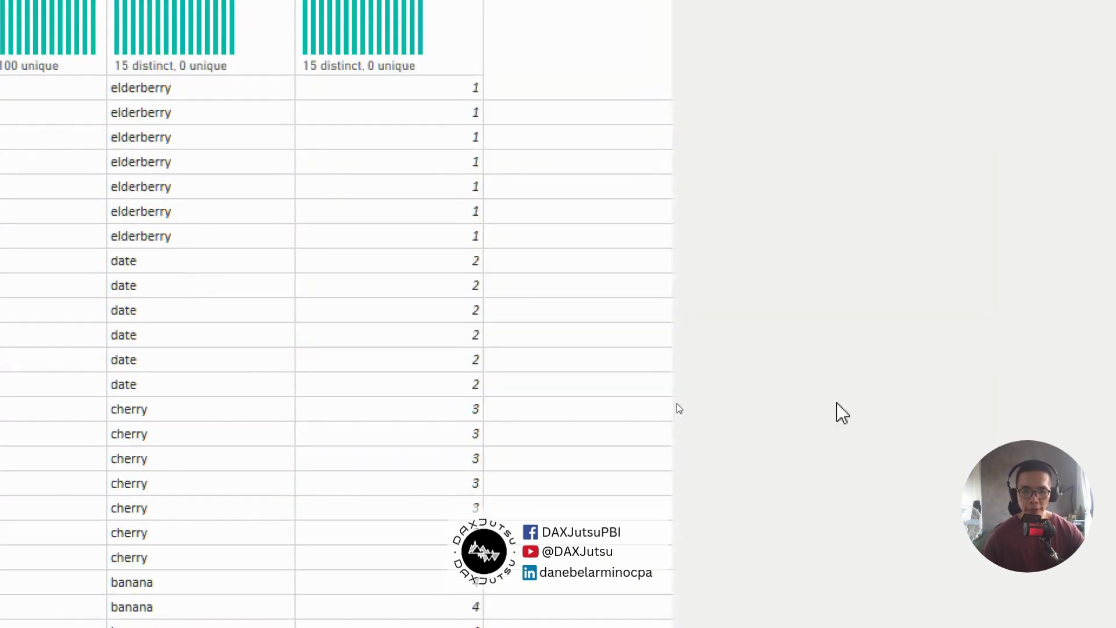
# Review the Text2 values and add type text as the last argument of its Table.AddColumn formula.
pyautogui.scroll(-7, 536, 341)
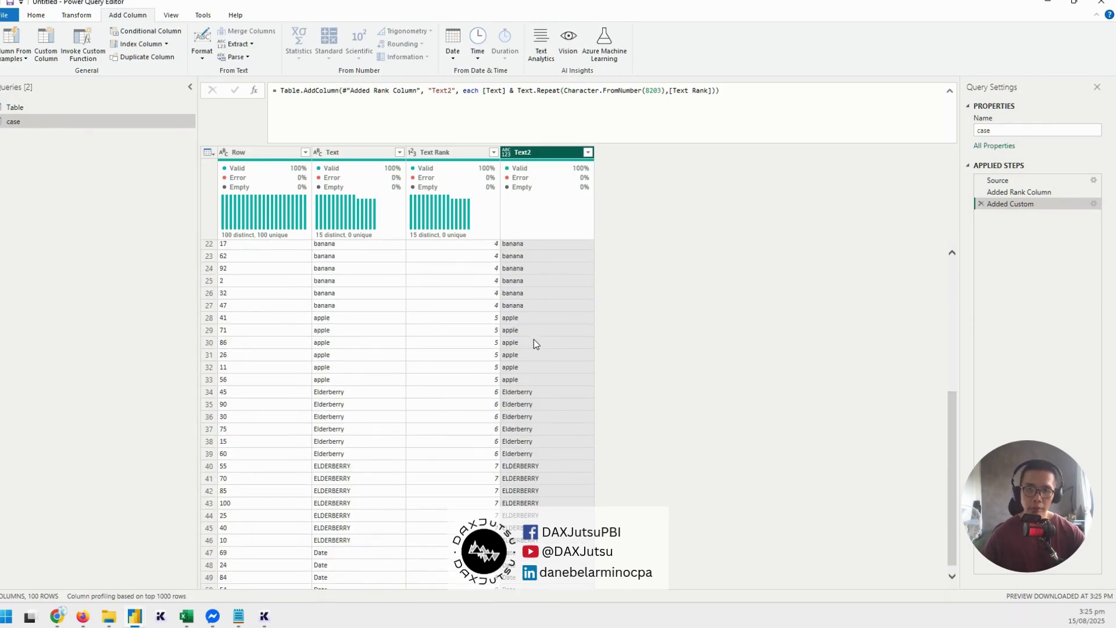
pyautogui.scroll(7, 534, 340)
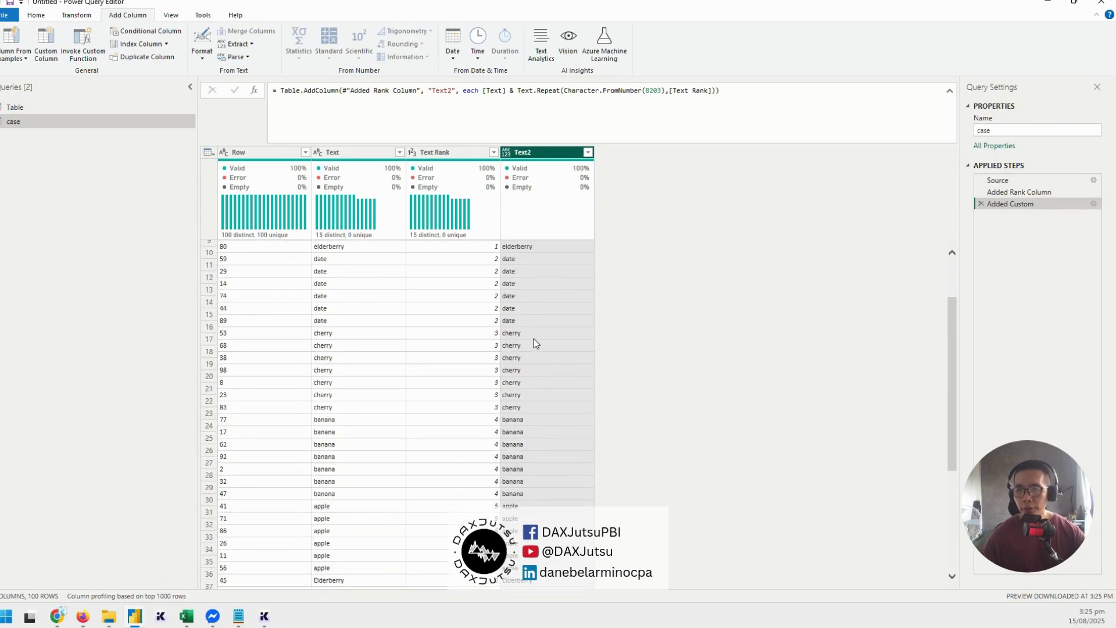
pyautogui.click(716, 91)
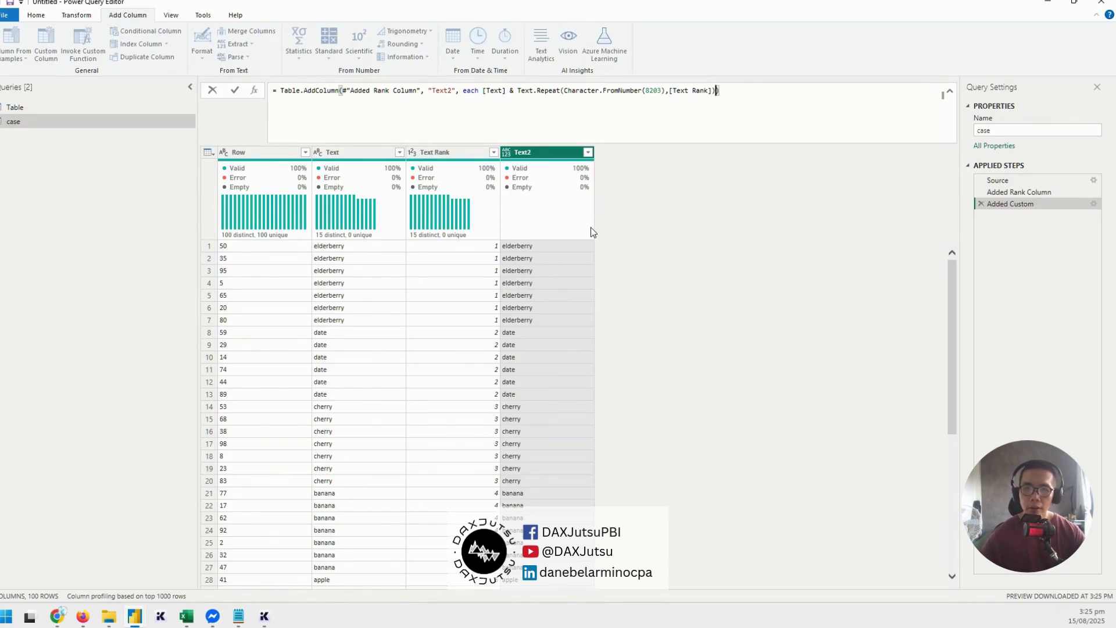
pyautogui.write(', typ t')
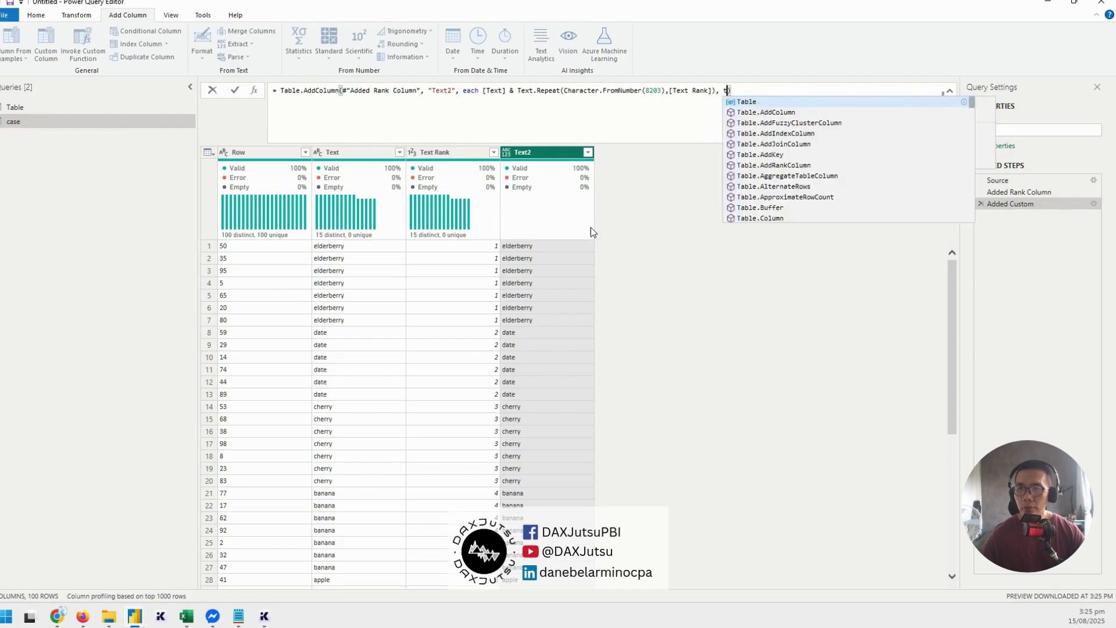
pyautogui.write('ext')
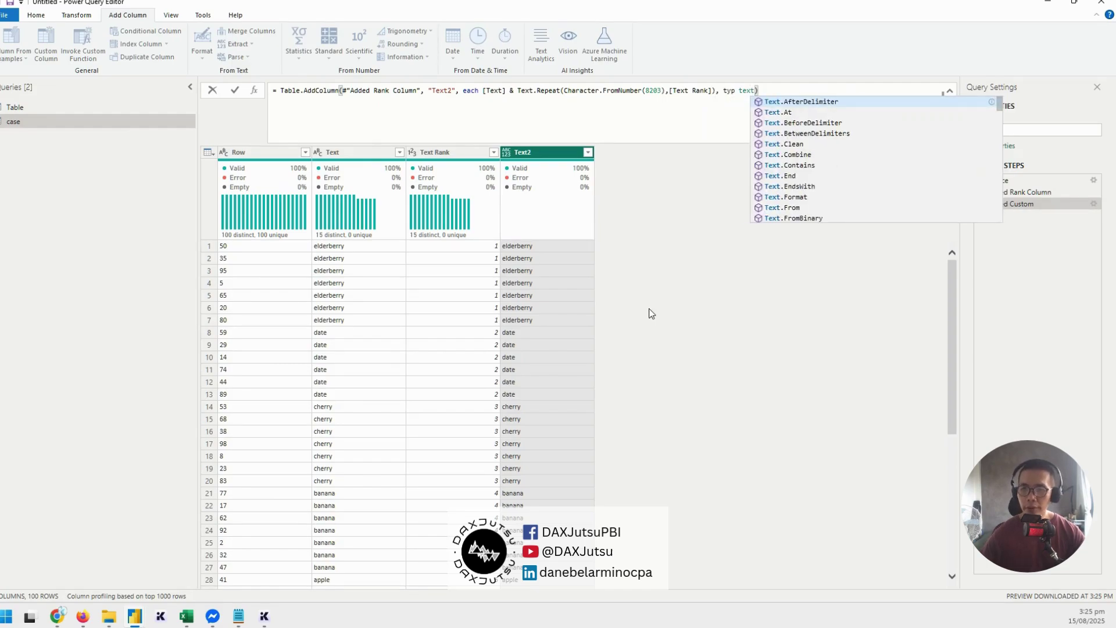
pyautogui.press('Return')
pyautogui.click(737, 91)
pyautogui.write('e')
pyautogui.press('Return')
# Remove the Text Rank column and apply the query changes, closing the editor to return to Power BI Desktop.
pyautogui.click(476, 154)
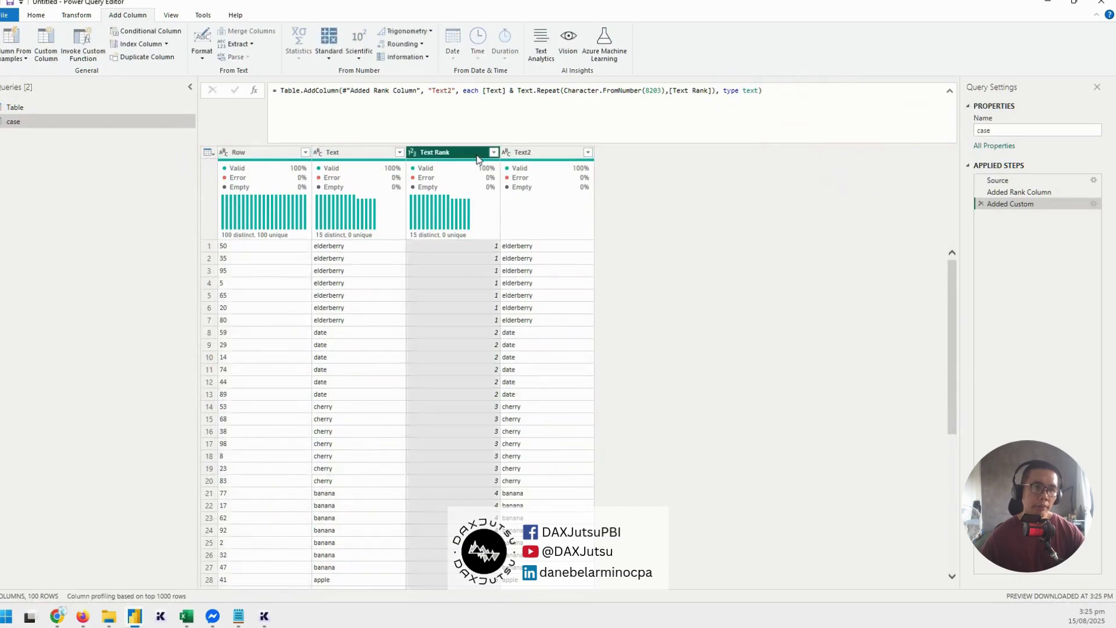
pyautogui.press('Delete')
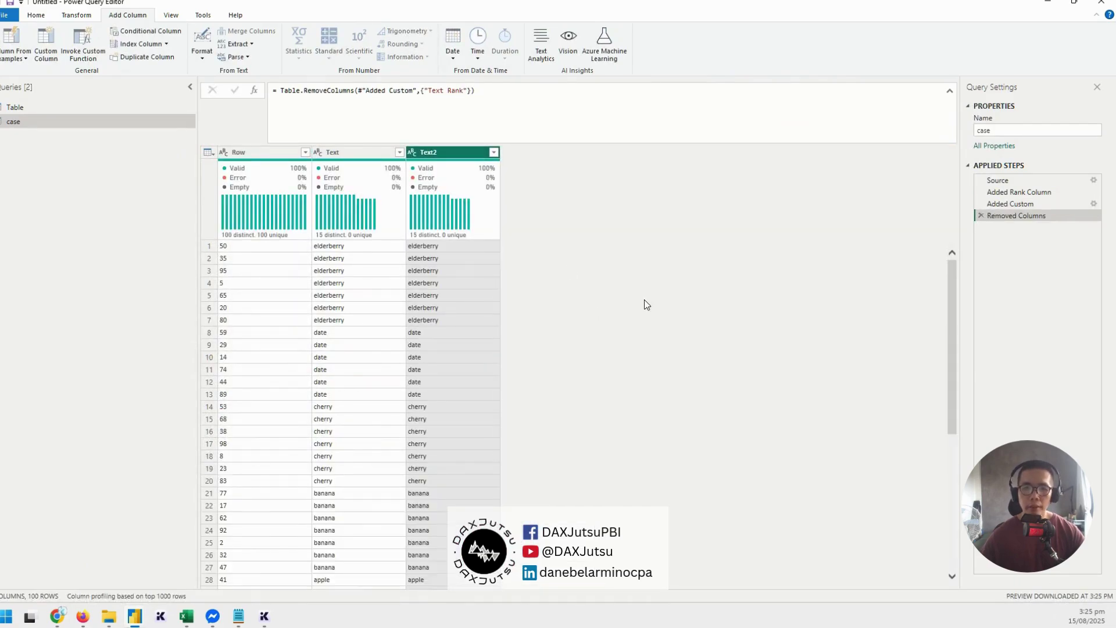
pyautogui.click(44, 17)
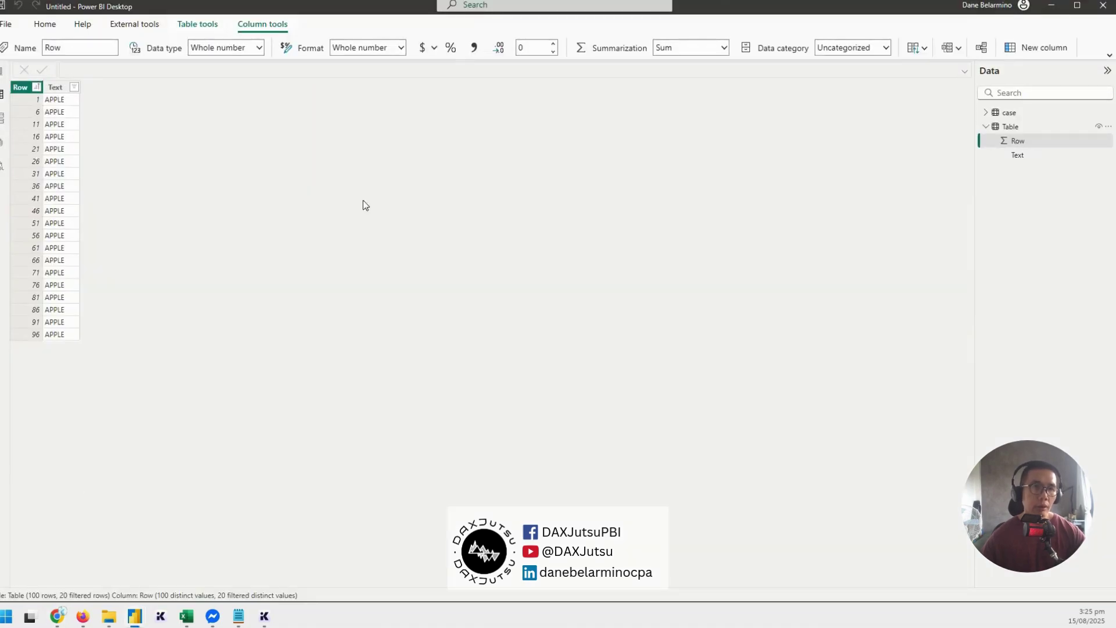
# Display the case table's data and sort it by the Text column in ascending order.
pyautogui.click(1020, 116)
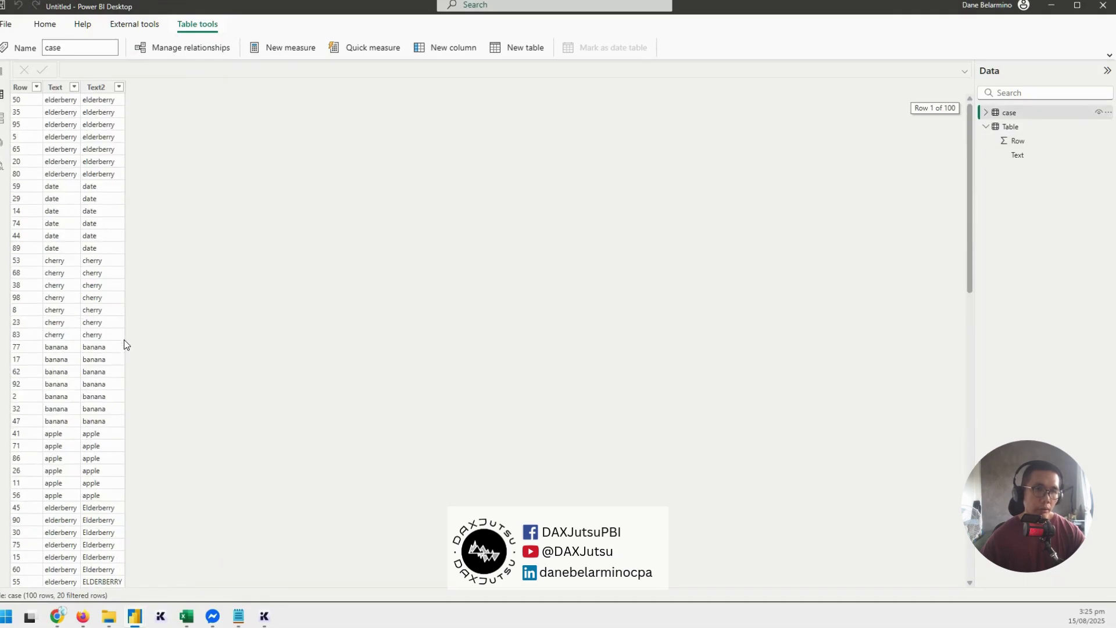
pyautogui.click(74, 87)
pyautogui.click(79, 100)
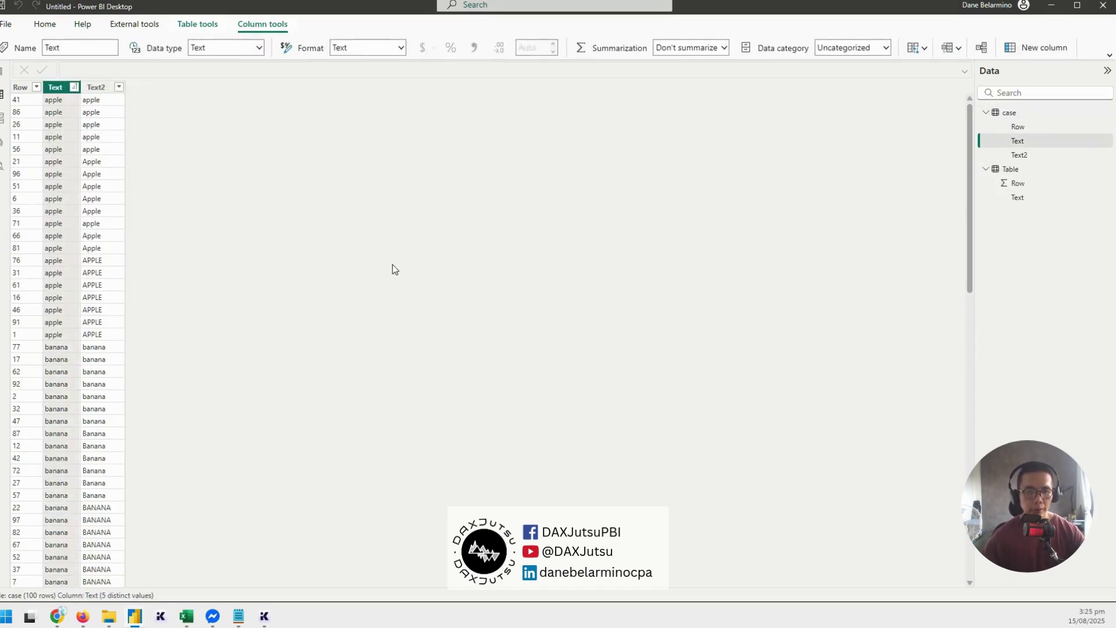
# Filter the case table's Text column to show only the banana rows.
pyautogui.click(75, 88)
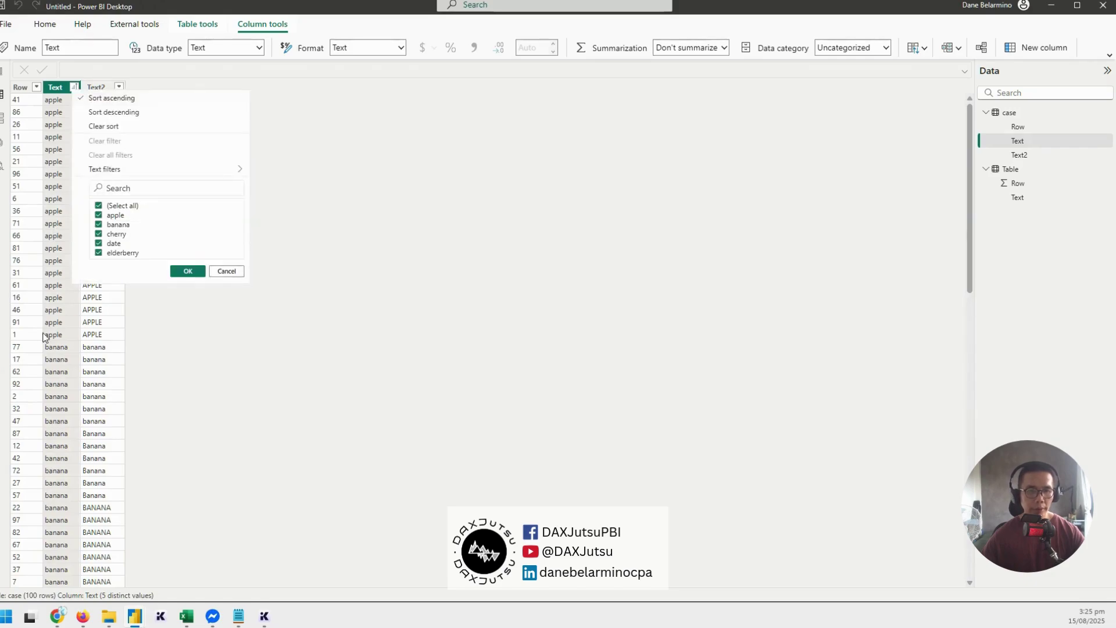
pyautogui.click(122, 207)
pyautogui.click(114, 233)
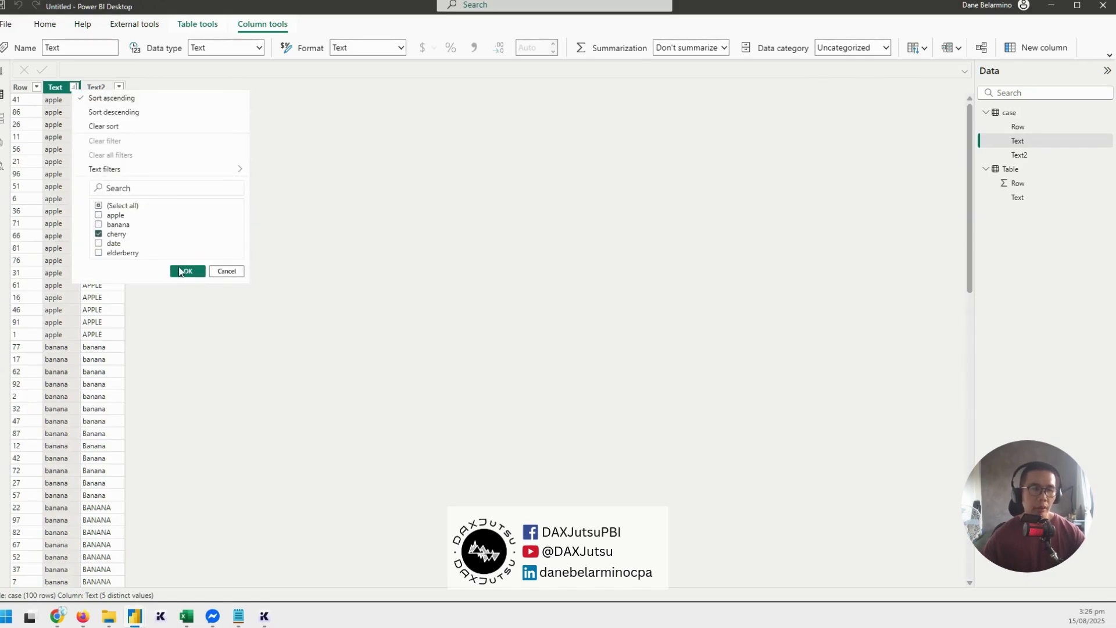
pyautogui.click(105, 231)
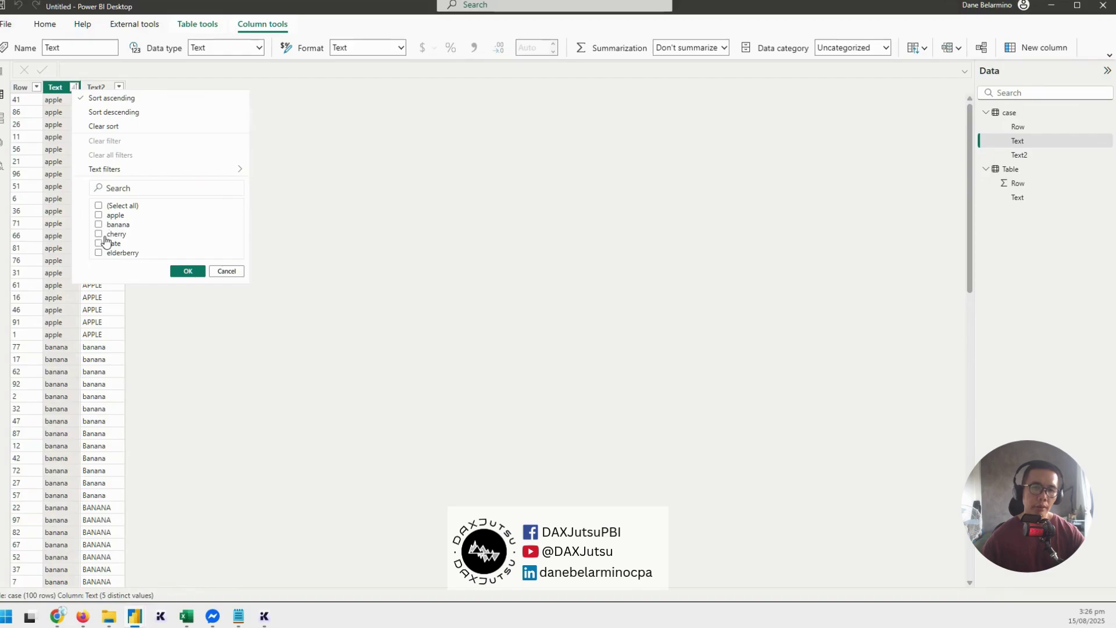
pyautogui.click(100, 225)
pyautogui.click(188, 271)
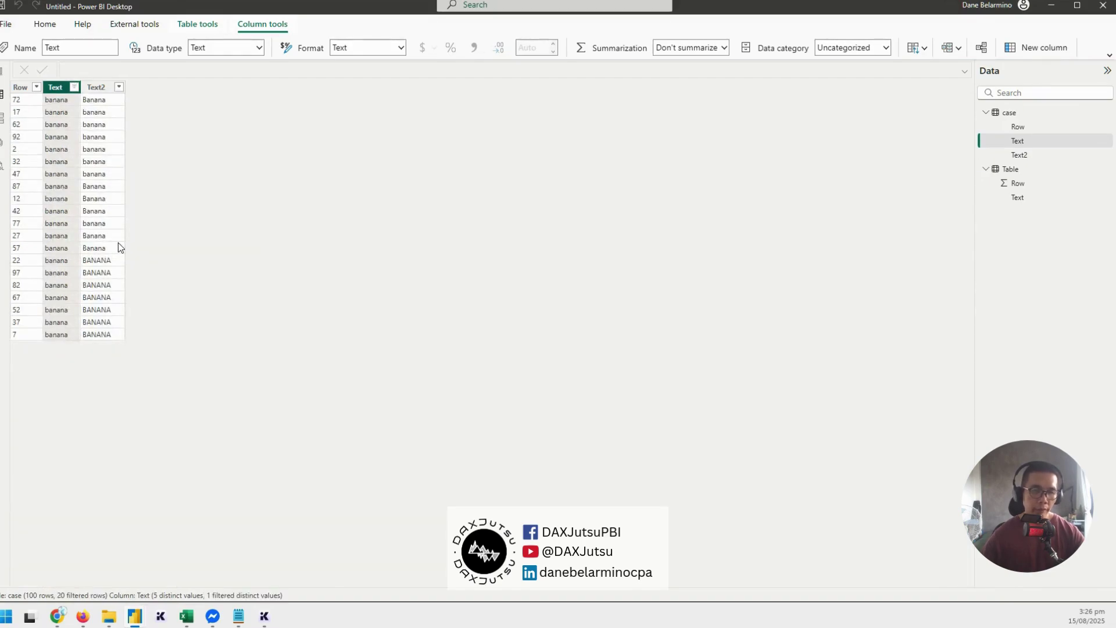